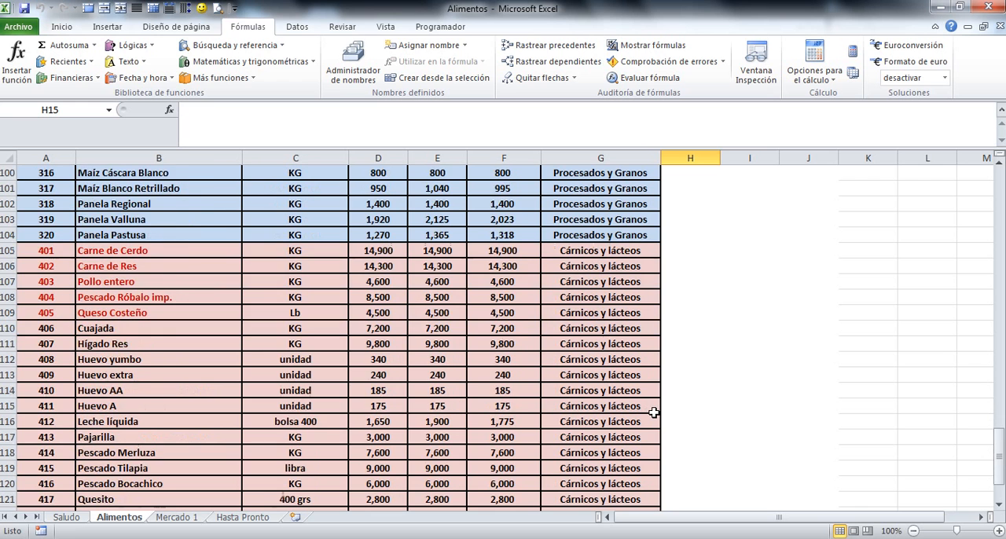
scroll(654, 412, "down", 3)
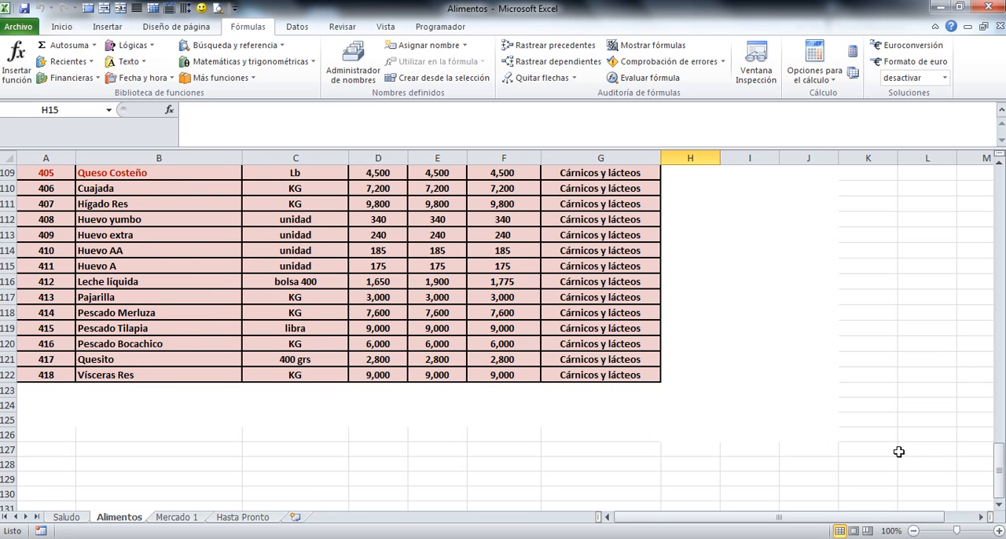
Examine the food price list in the Alimentos sheet and the order table and Consultav syntax in the Mercado 1 sheet
left_click_drag(996, 468, 960, 219)
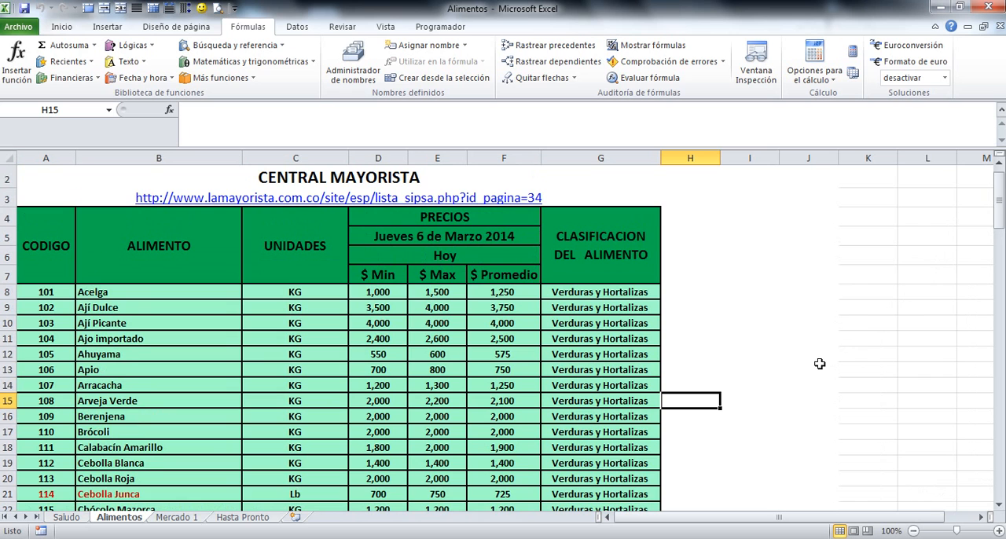
scroll(818, 367, "up", 1)
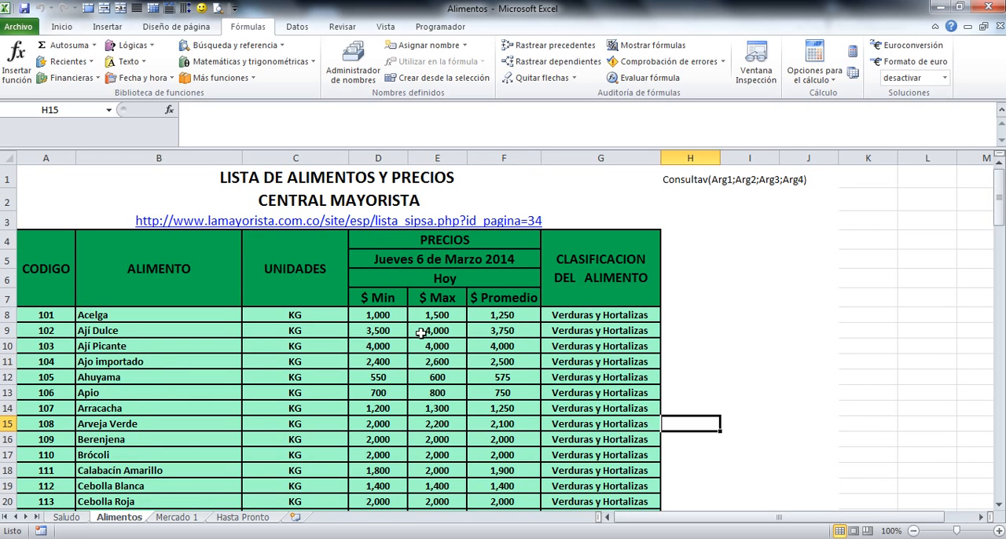
left_click(174, 519)
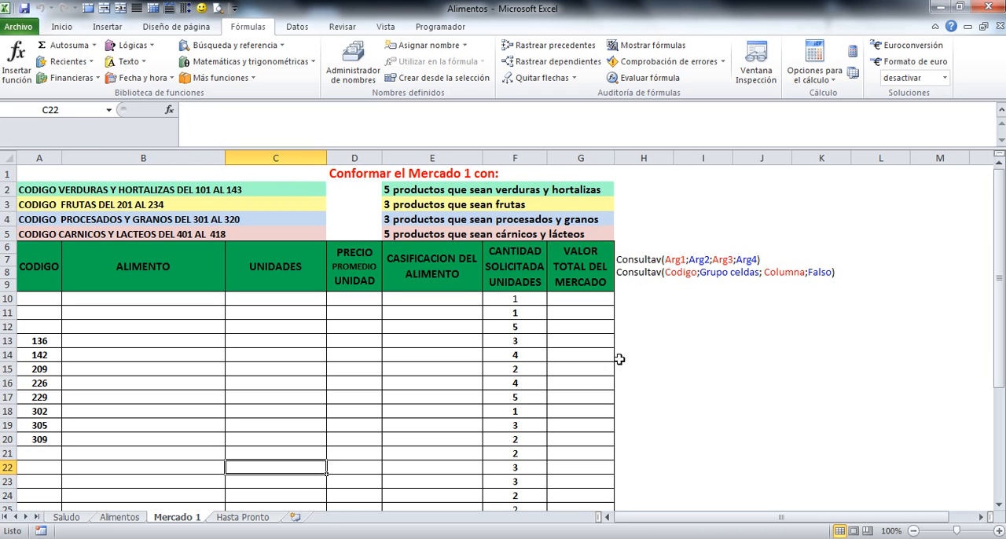
left_click(660, 261)
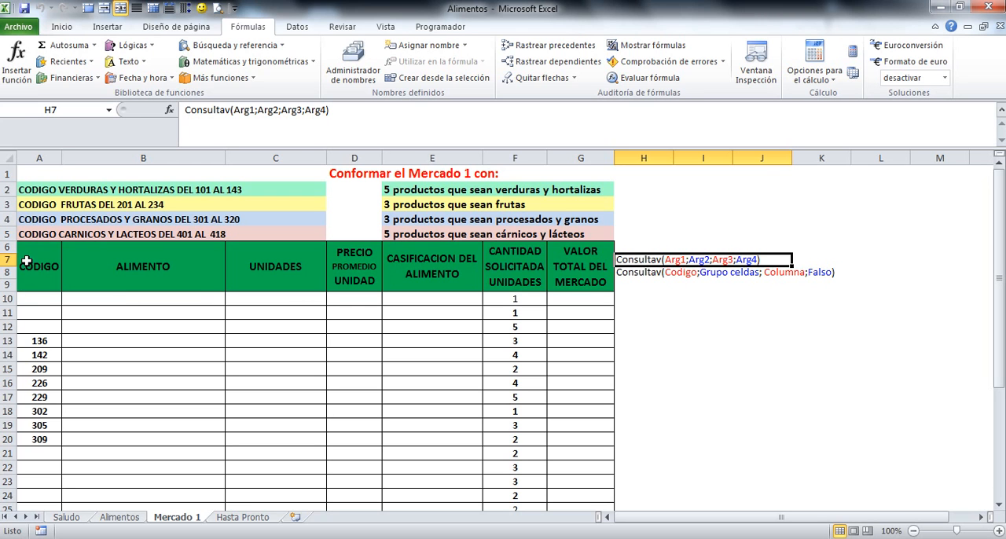
left_click(40, 482)
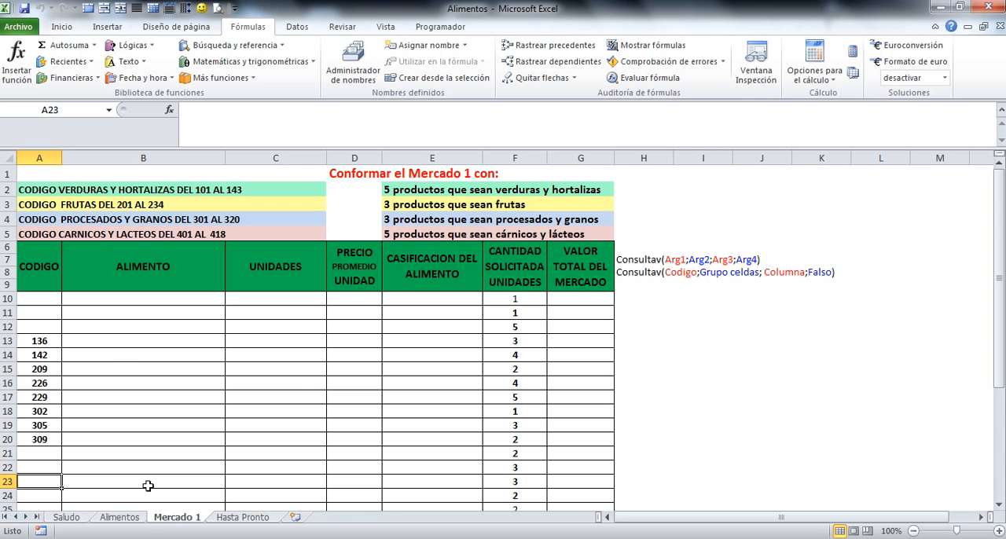
left_click(119, 518)
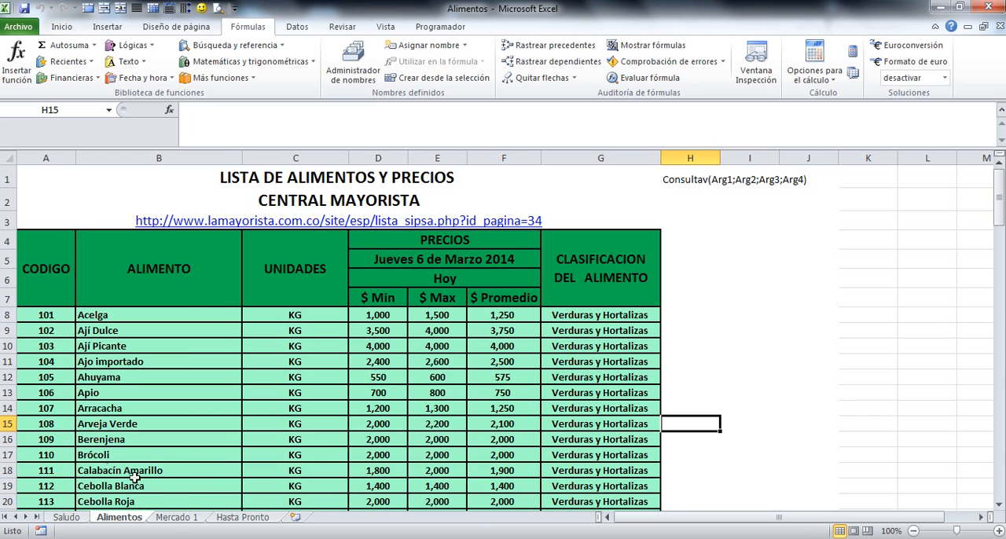
left_click(176, 517)
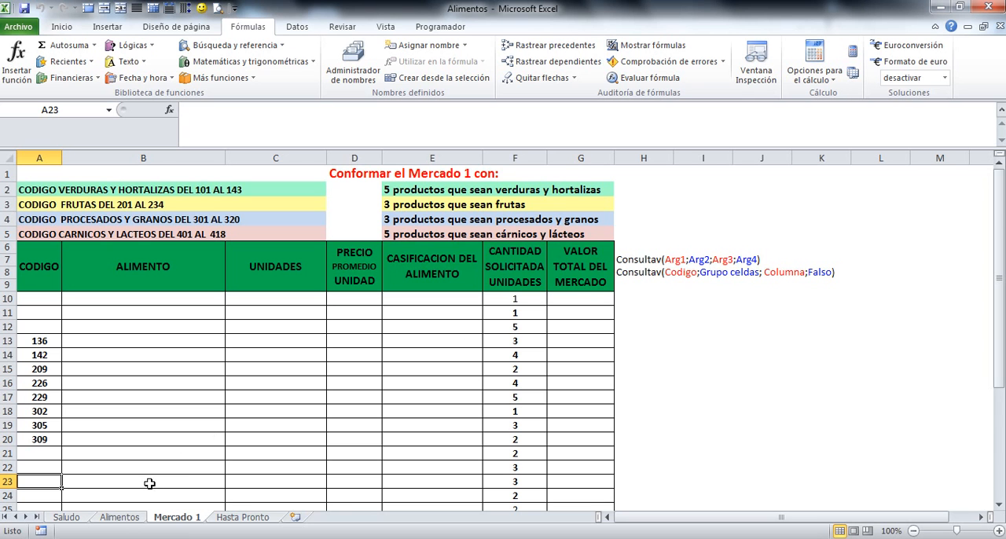
left_click(115, 517)
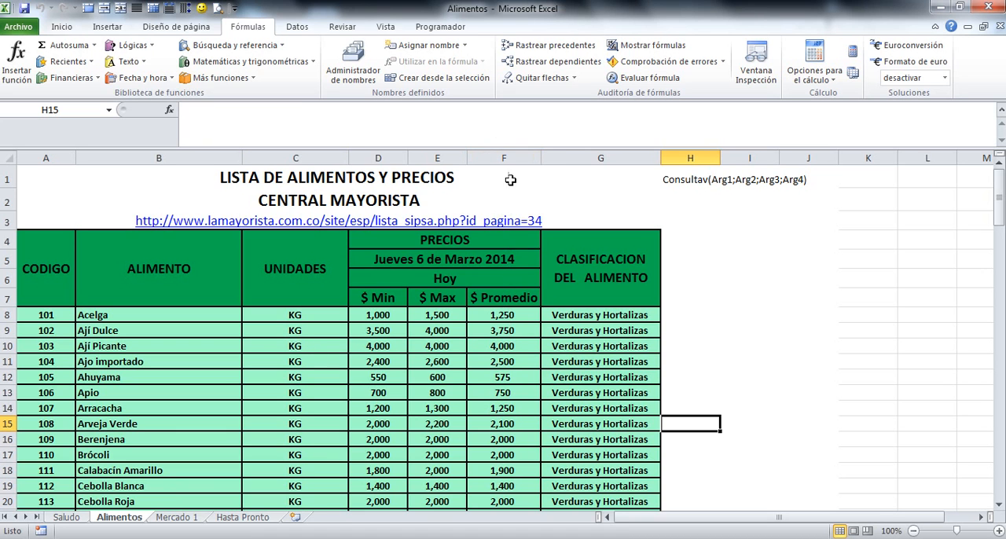
left_click_drag(596, 349, 594, 400)
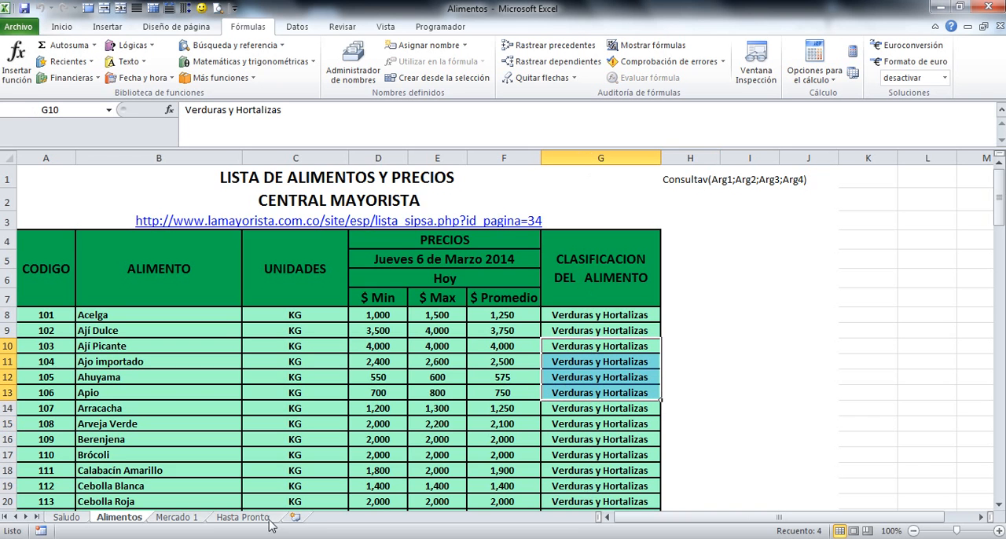
left_click(178, 517)
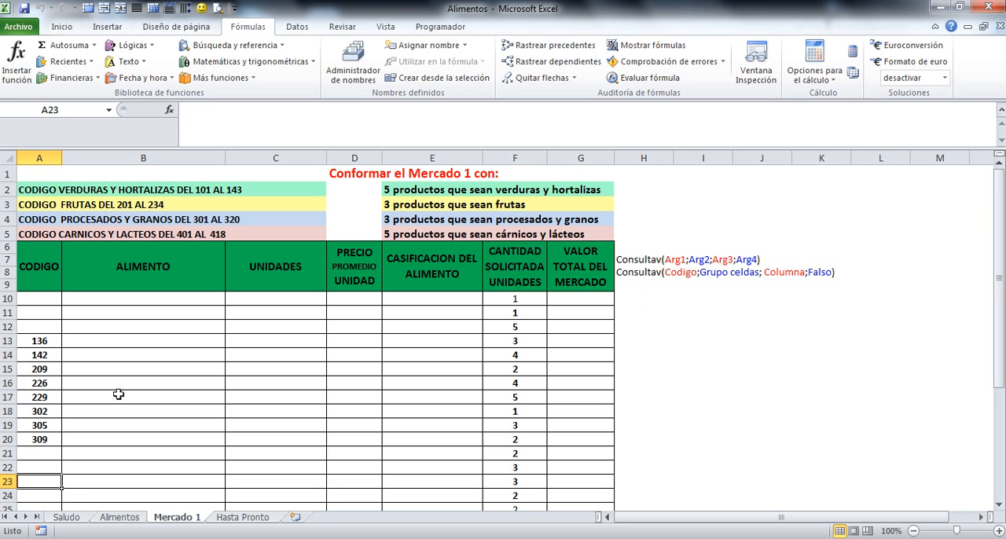
left_click(45, 341)
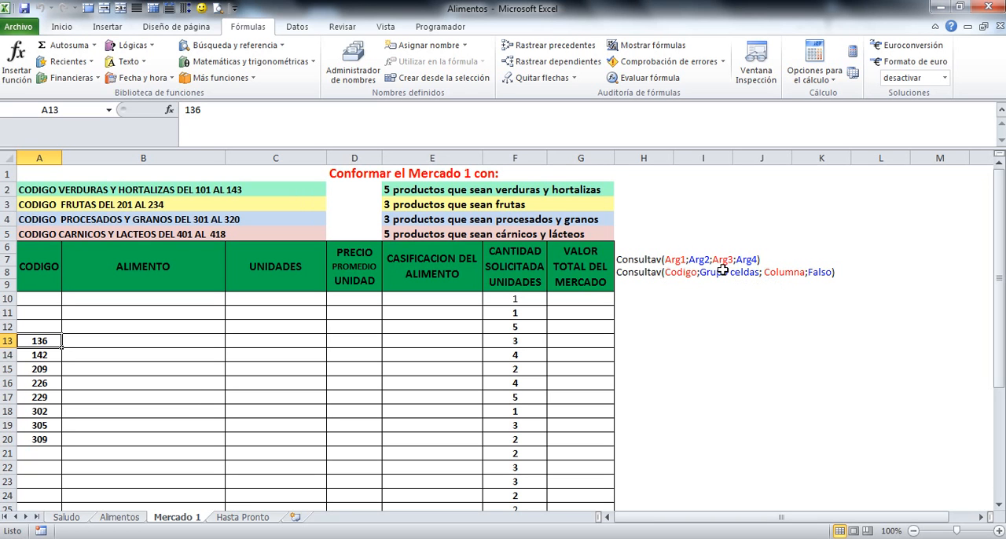
Define the name grupoalimentos for columns A to G of the Alimentos sheet and check it in the Name Manager
left_click(119, 518)
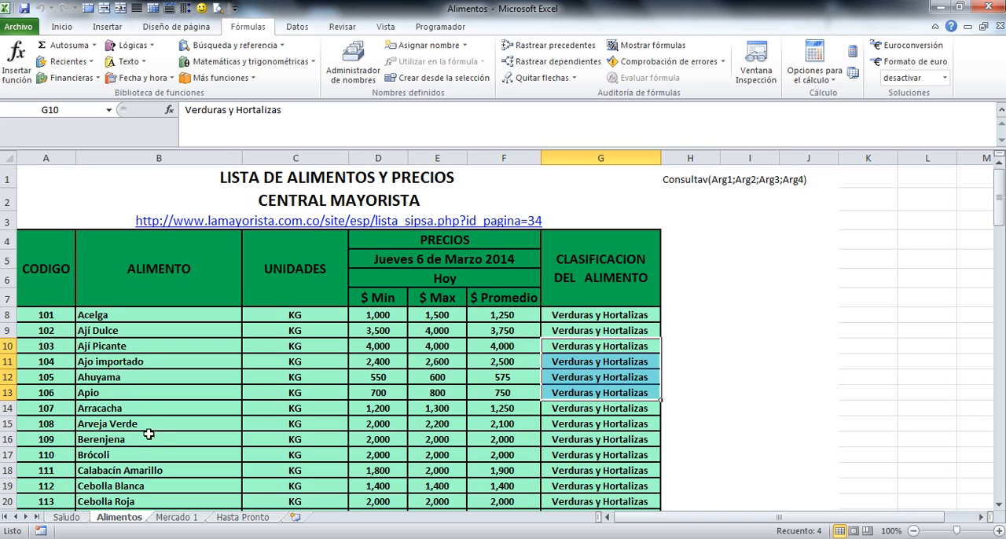
left_click(46, 156)
left_click_drag(69, 152, 576, 172)
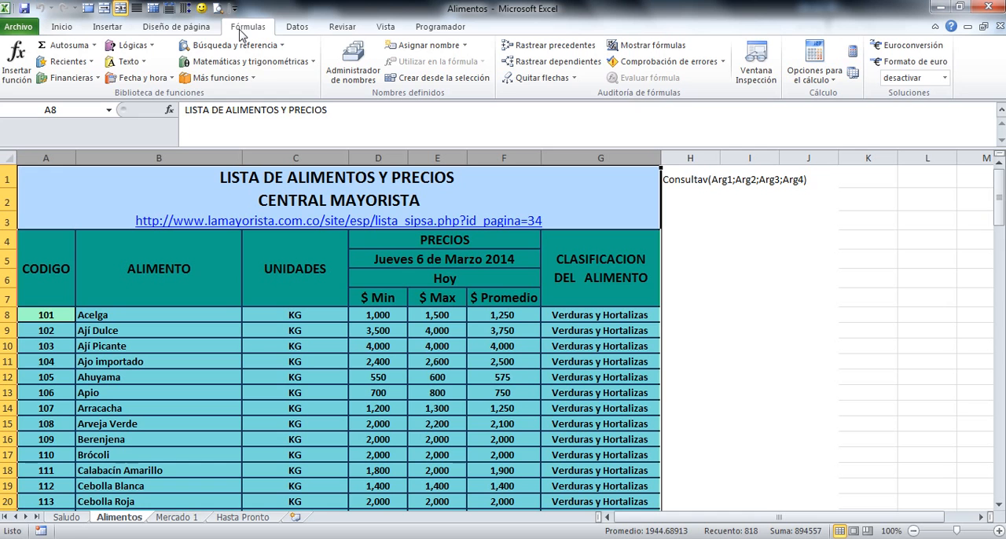
left_click(186, 29)
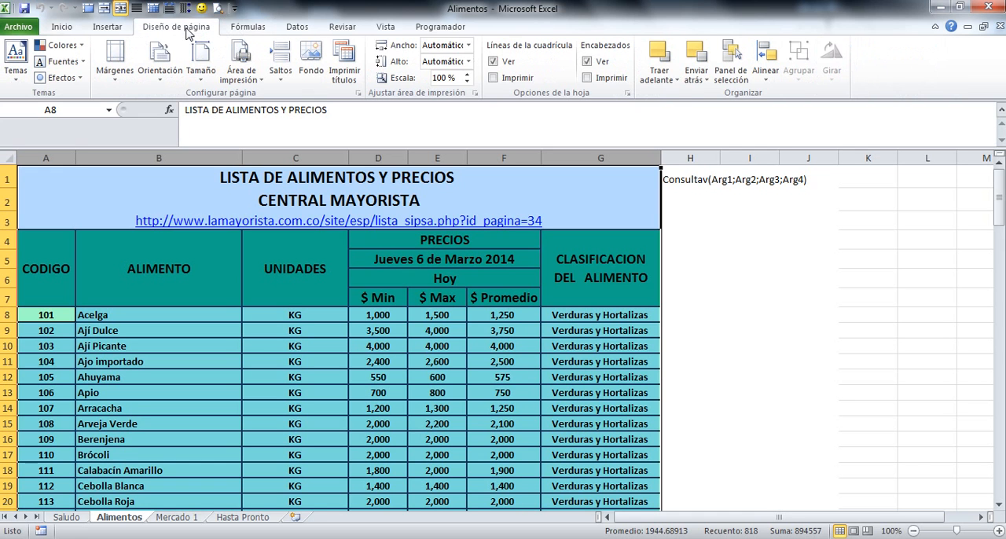
left_click(251, 29)
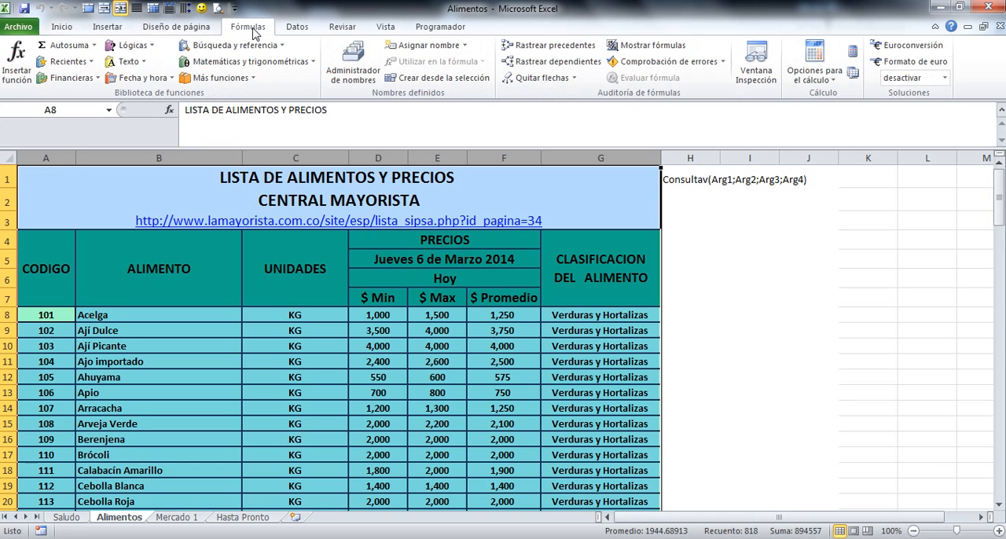
left_click(464, 45)
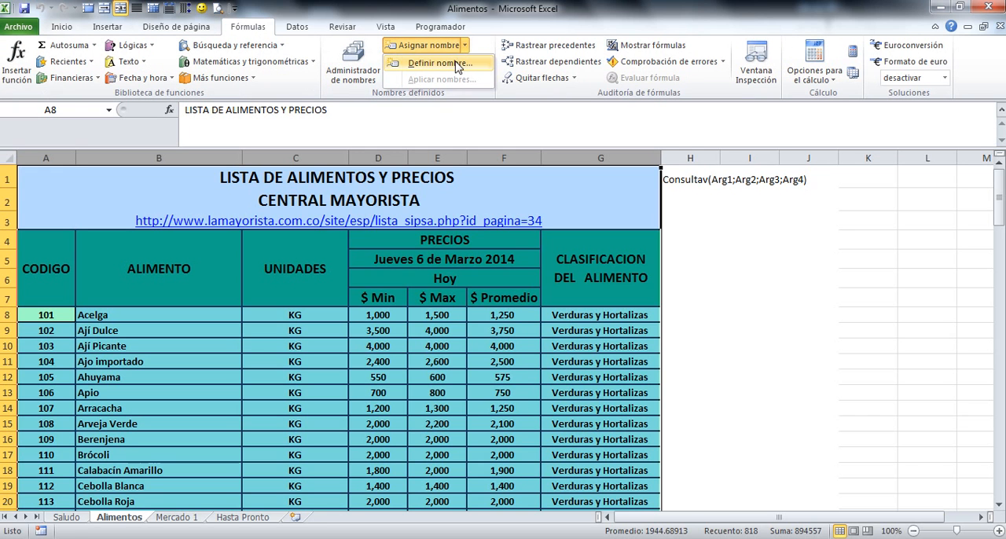
left_click(440, 63)
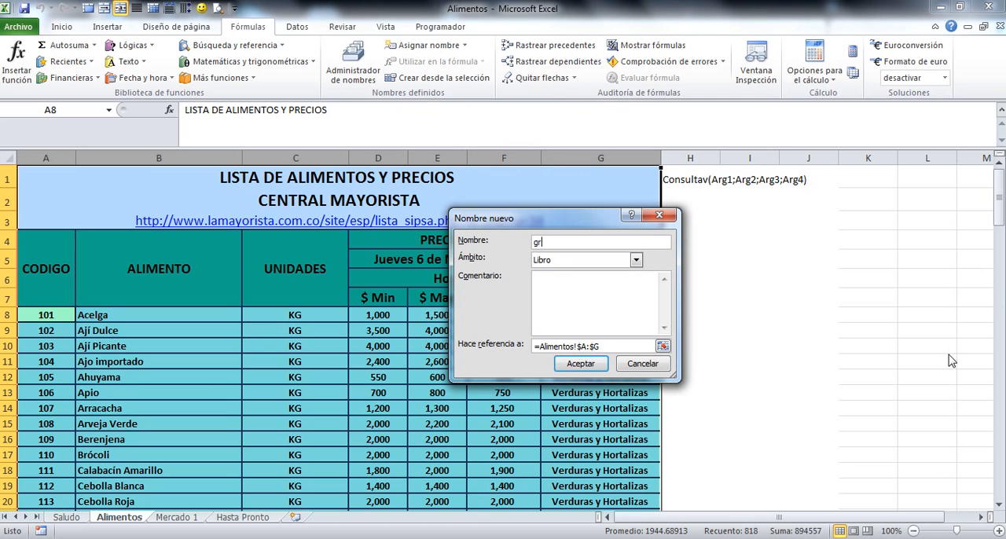
type("grupoali")
left_click(580, 363)
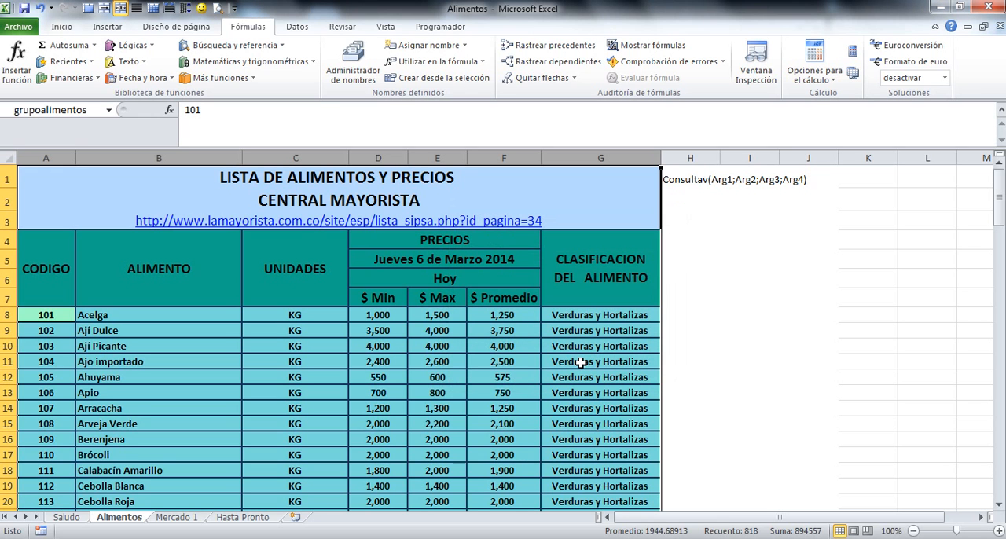
left_click(350, 74)
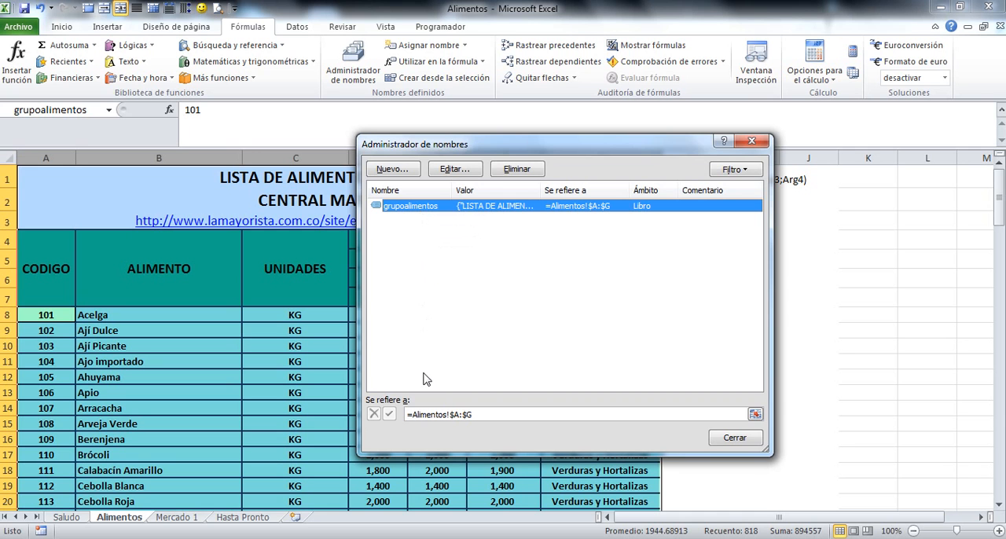
left_click(734, 438)
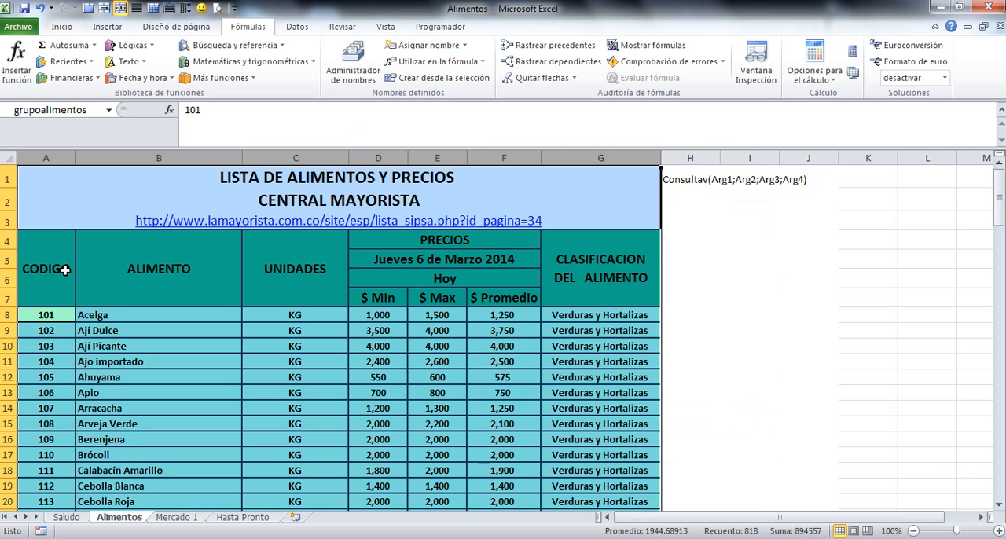
In cell A10 of the Mercado 1 sheet, link to the Cebolla Junca code in the Alimentos sheet with =Alimentos!A21
left_click(176, 516)
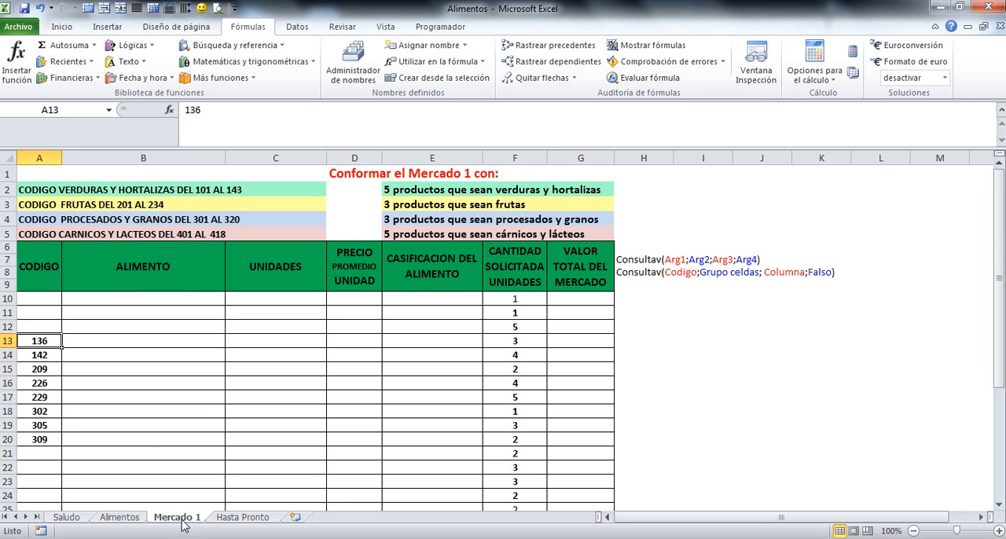
left_click(40, 299)
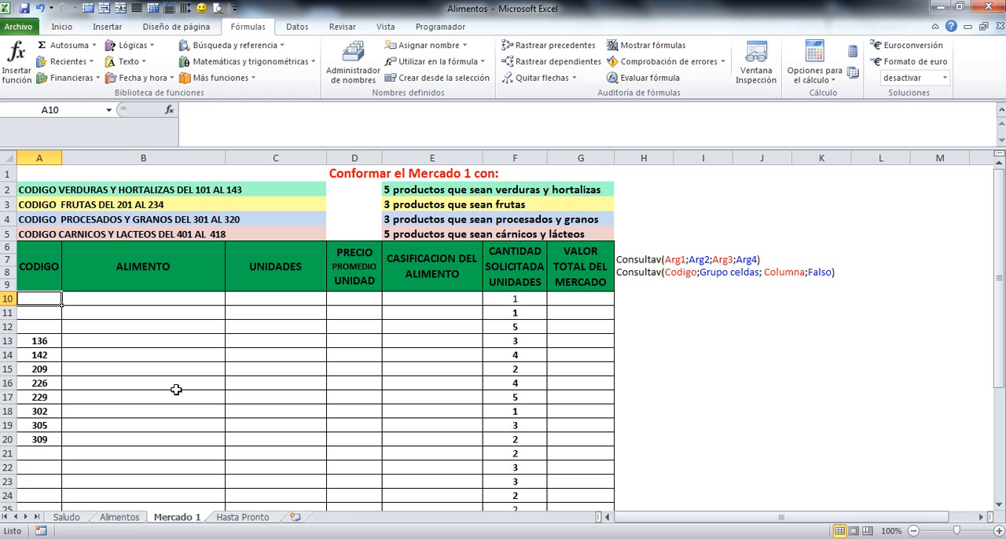
type("=")
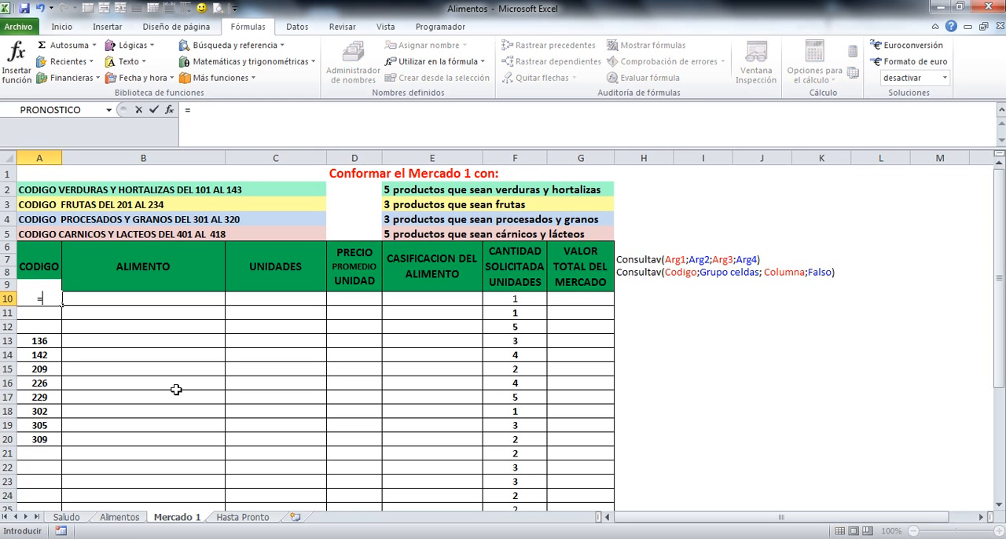
left_click(120, 517)
scroll(141, 487, "down", 2)
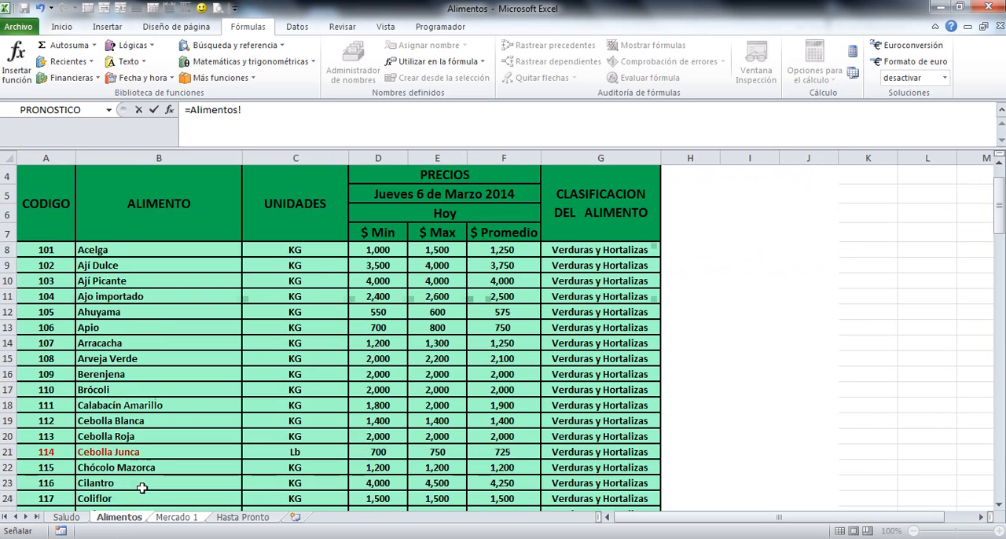
scroll(141, 487, "down", 1)
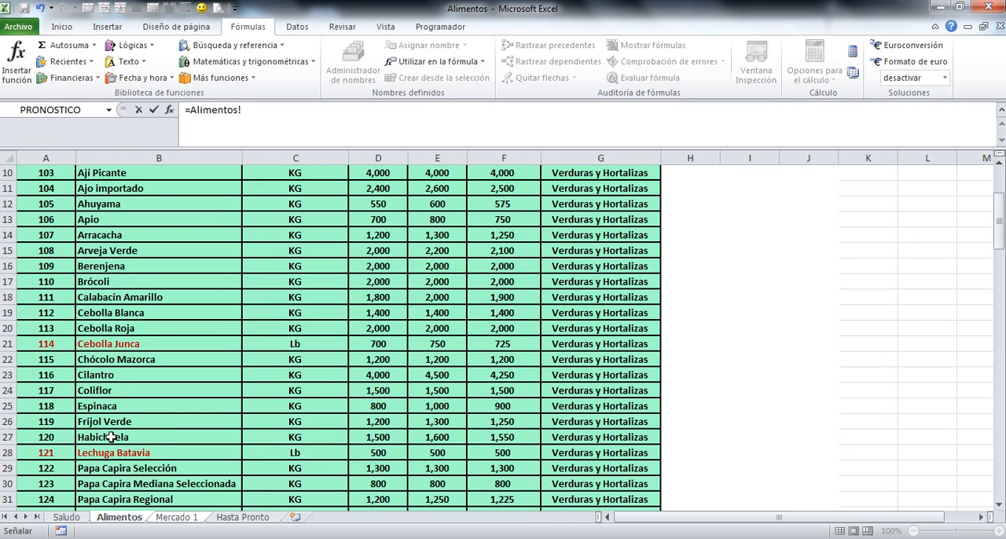
left_click(45, 343)
key("Return")
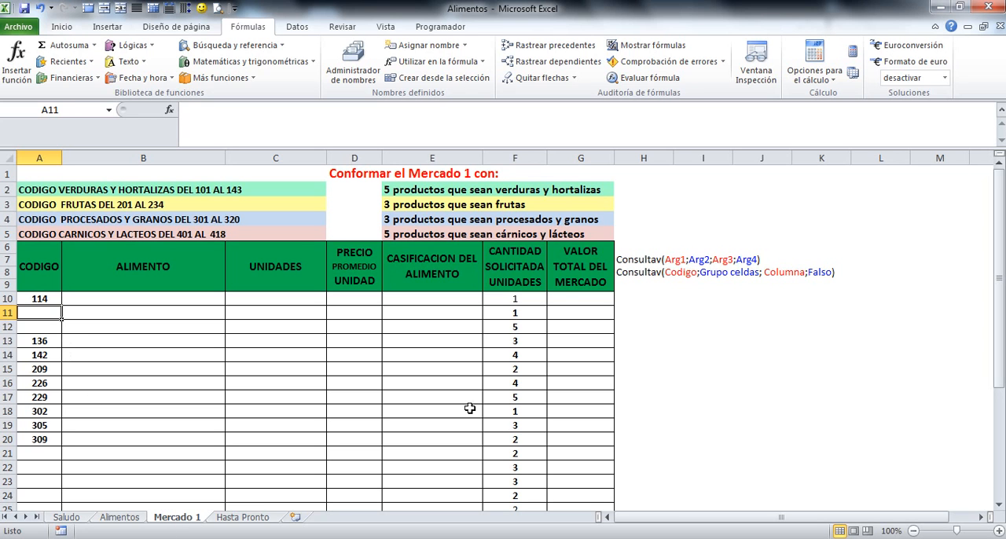
Link cell A11 of Mercado 1 to the Lechuga Batavia code in cell A28 of the Alimentos sheet
type("=")
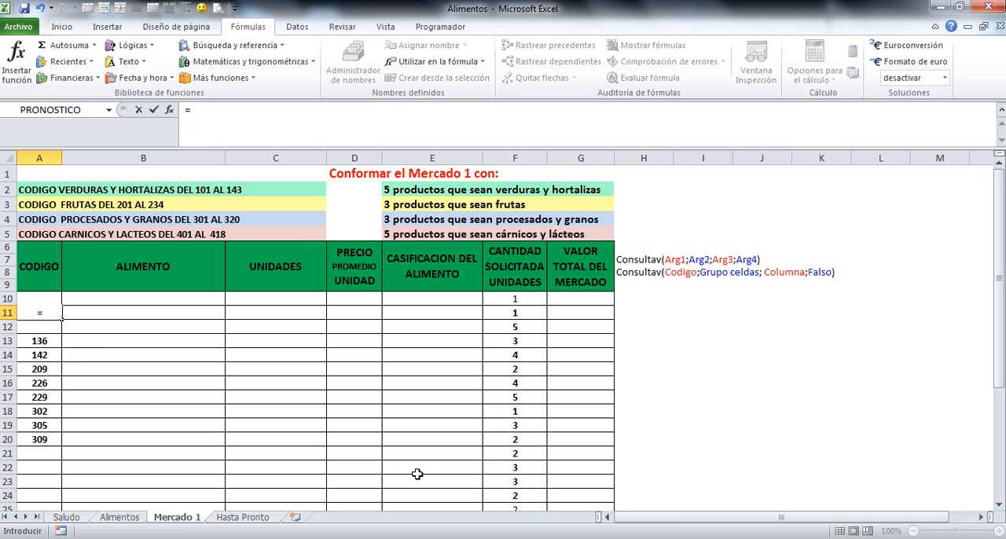
left_click(121, 517)
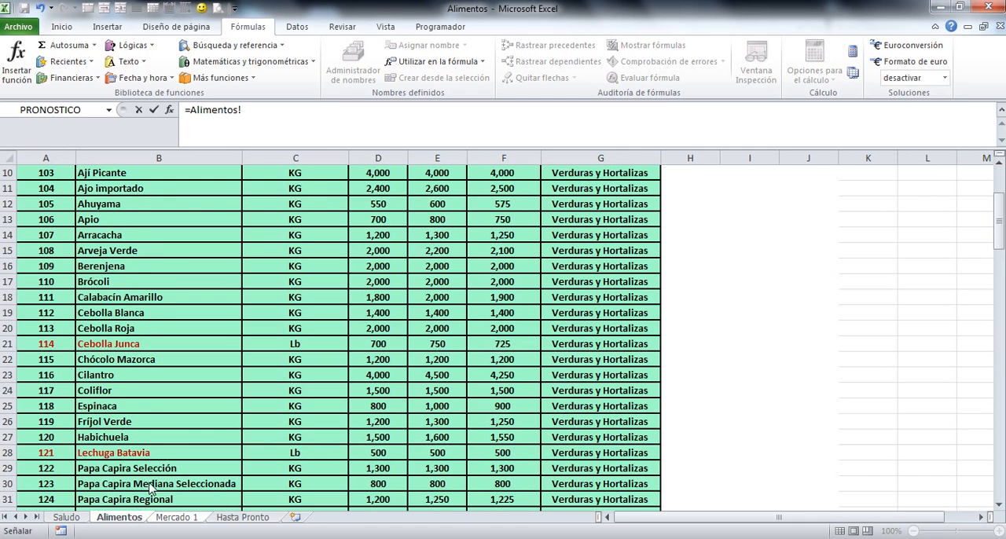
scroll(142, 492, "down", 2)
left_click(45, 361)
key("Return")
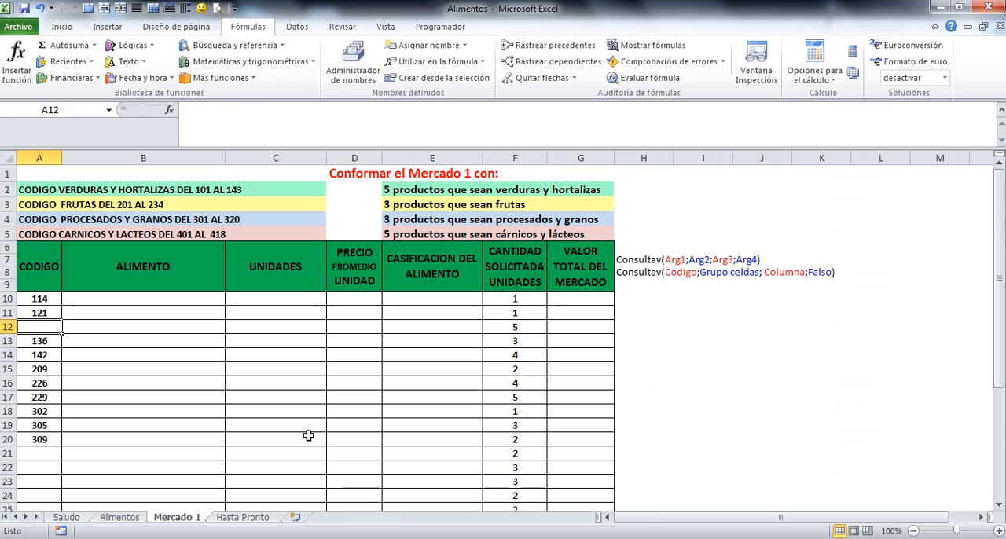
Link cell A12 of Mercado 1 to the Papa Capira Bogotana code with the formula =Alimentos!A32
type("=")
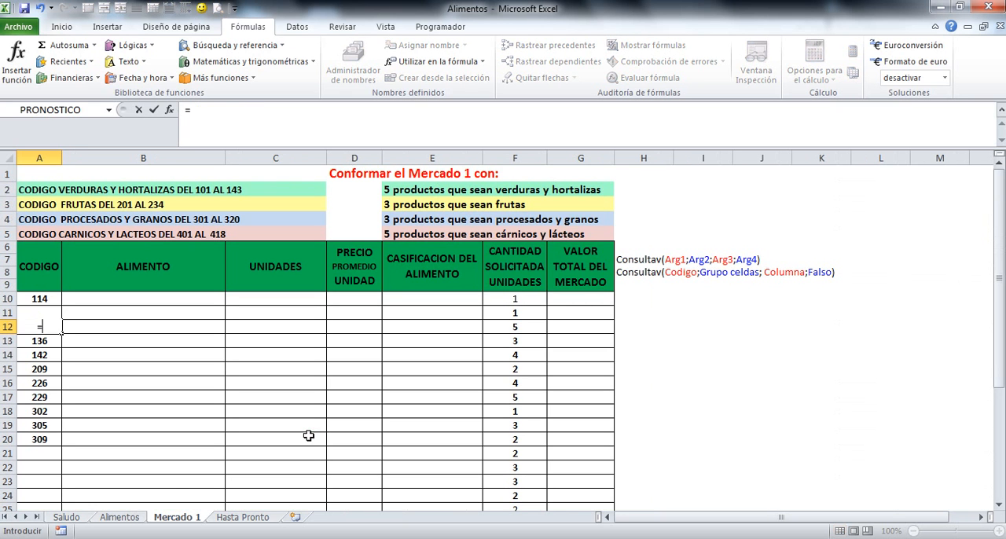
left_click(120, 517)
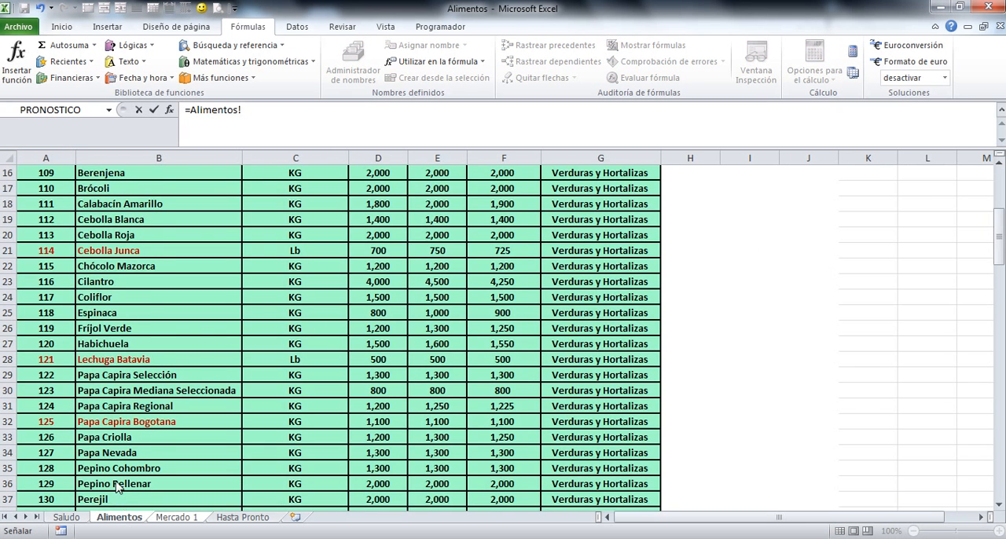
scroll(118, 476, "down", 1)
left_click(50, 375)
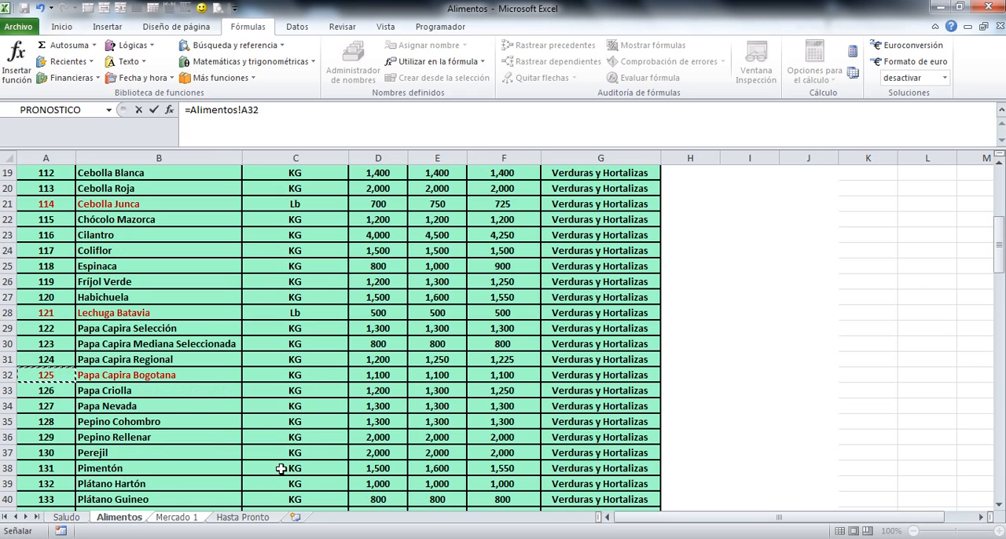
key("Return")
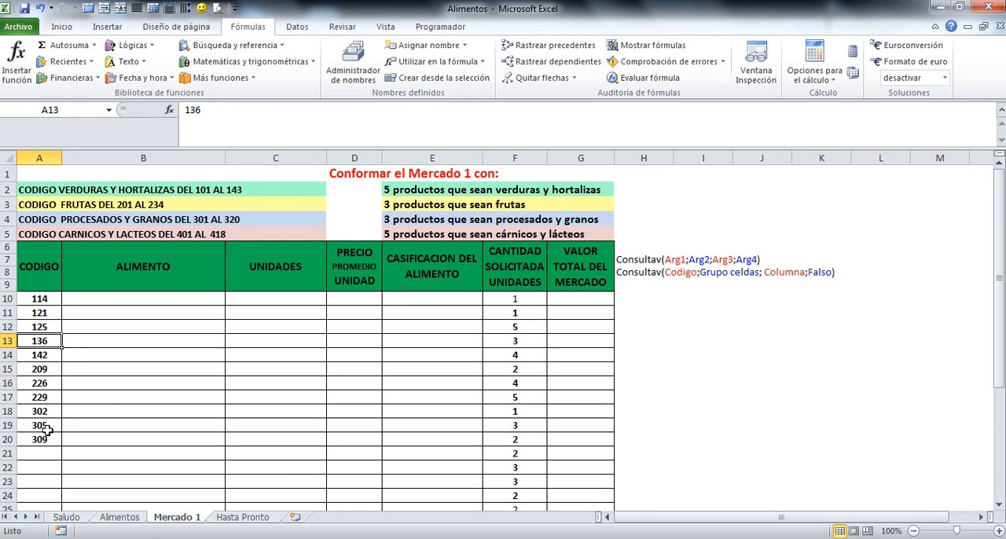
scroll(169, 419, "down", 2)
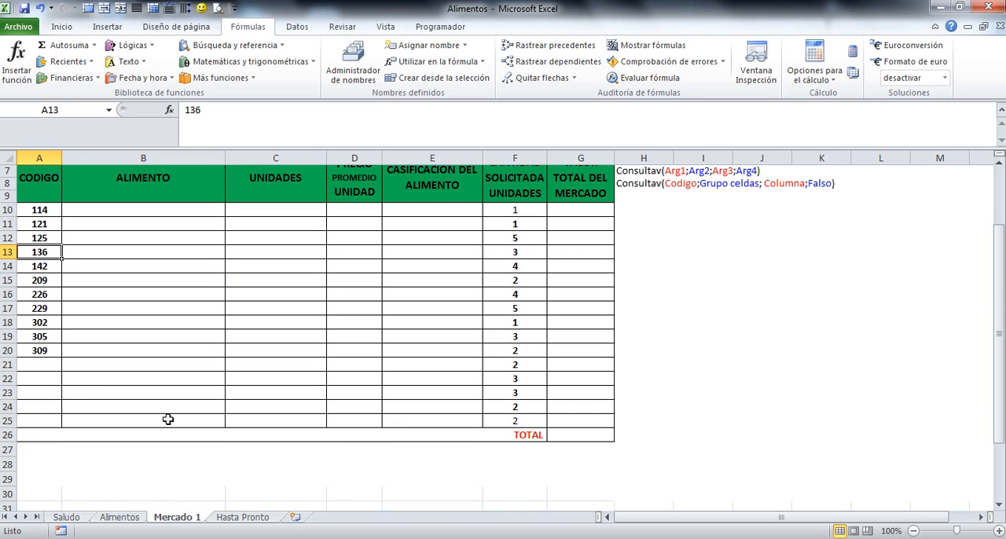
Link cell A21 of Mercado 1 to the Carne de Cerdo code with =Alimentos!A105 and fill the formula down to A25
left_click(42, 364)
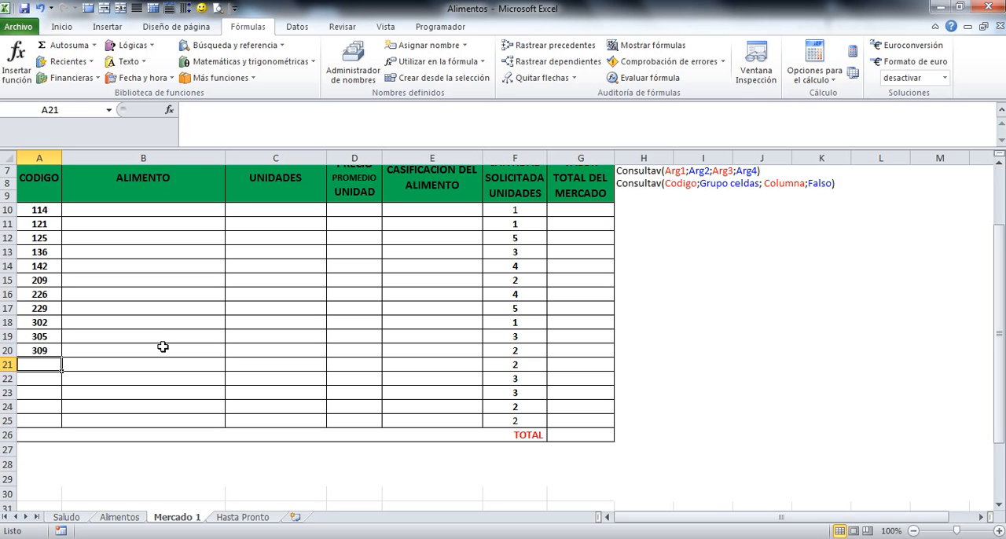
type("=")
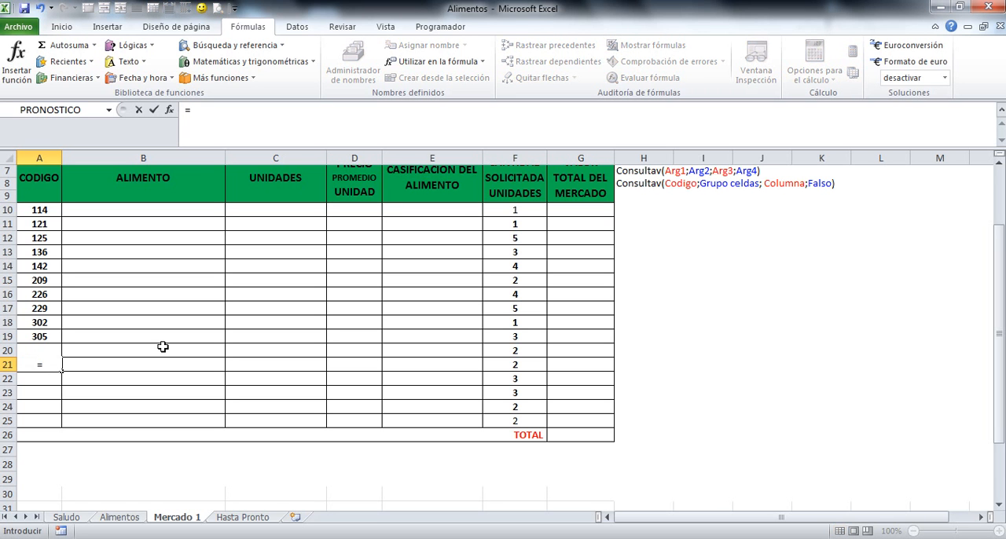
left_click(118, 517)
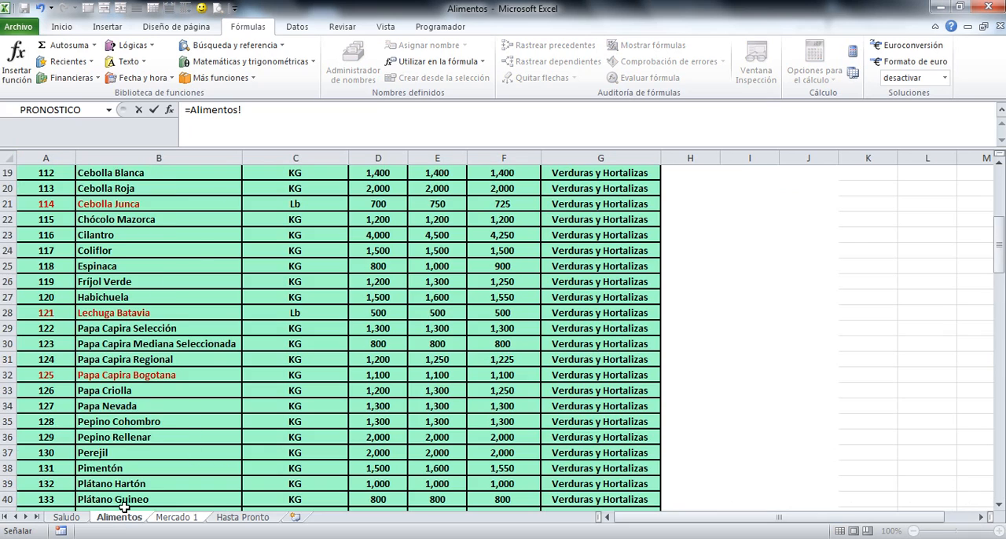
scroll(123, 507, "down", 20)
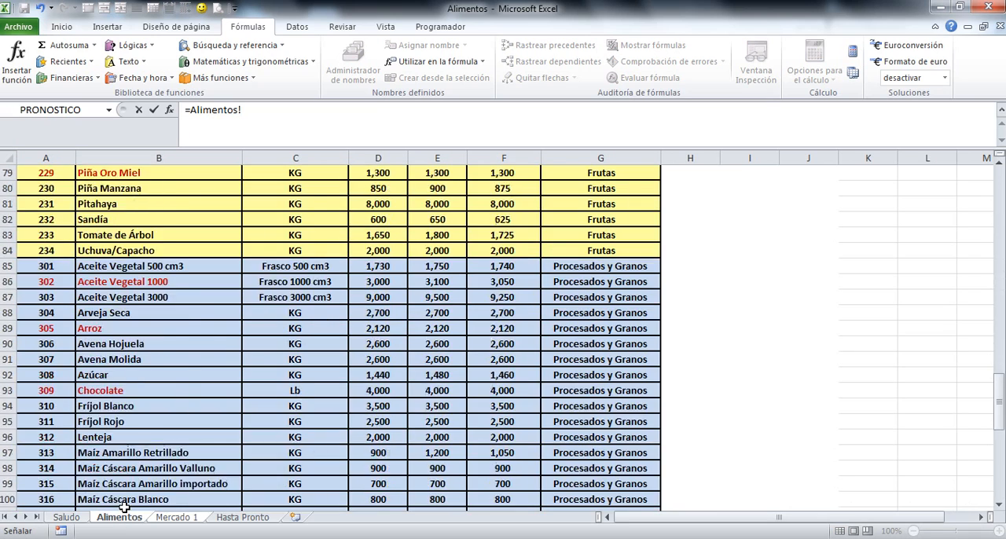
scroll(124, 507, "down", 10)
scroll(123, 507, "up", 4)
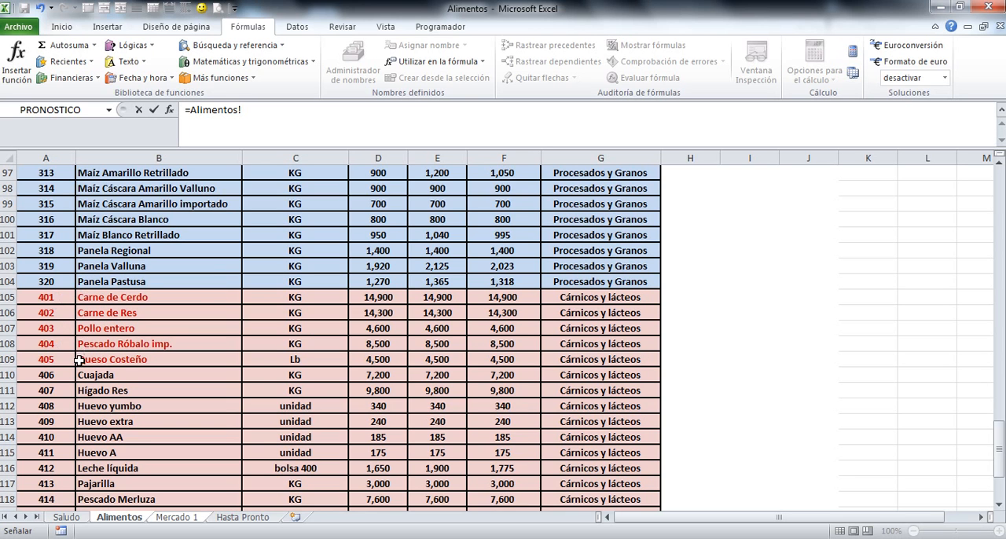
left_click(50, 299)
key("Escape")
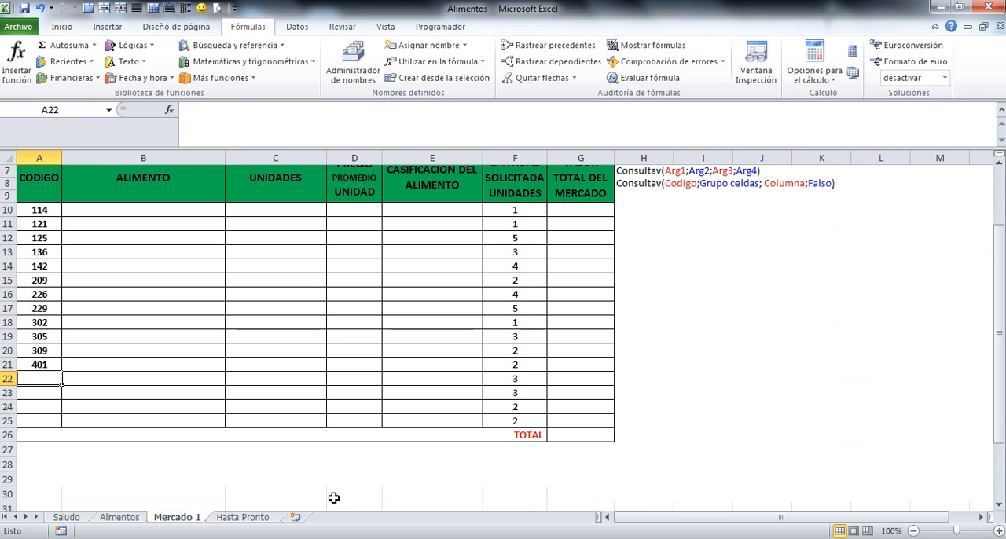
left_click(59, 366)
left_click_drag(62, 371, 63, 424)
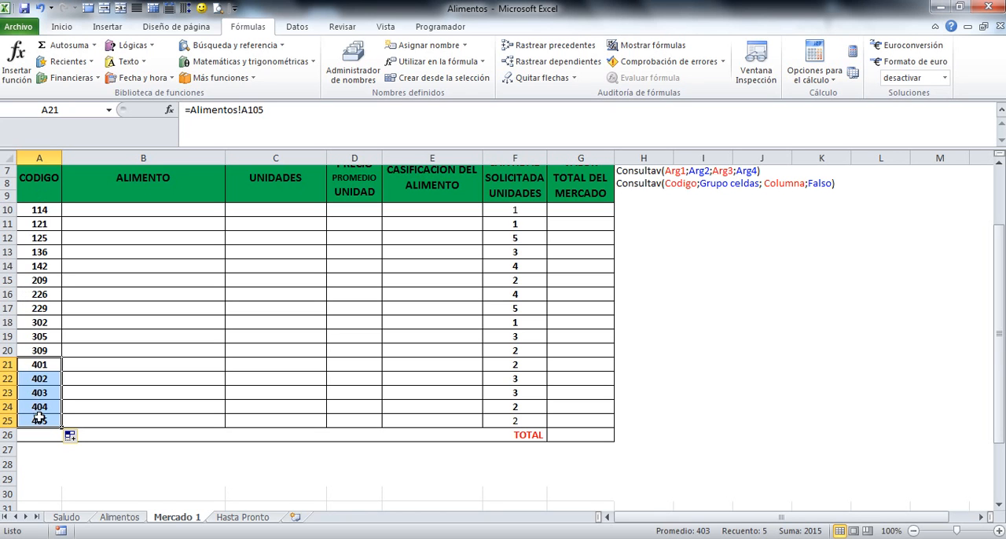
Replace the link formula in cell A10 with the fixed code 114 and check the contents of A10 and A14
left_click(42, 213)
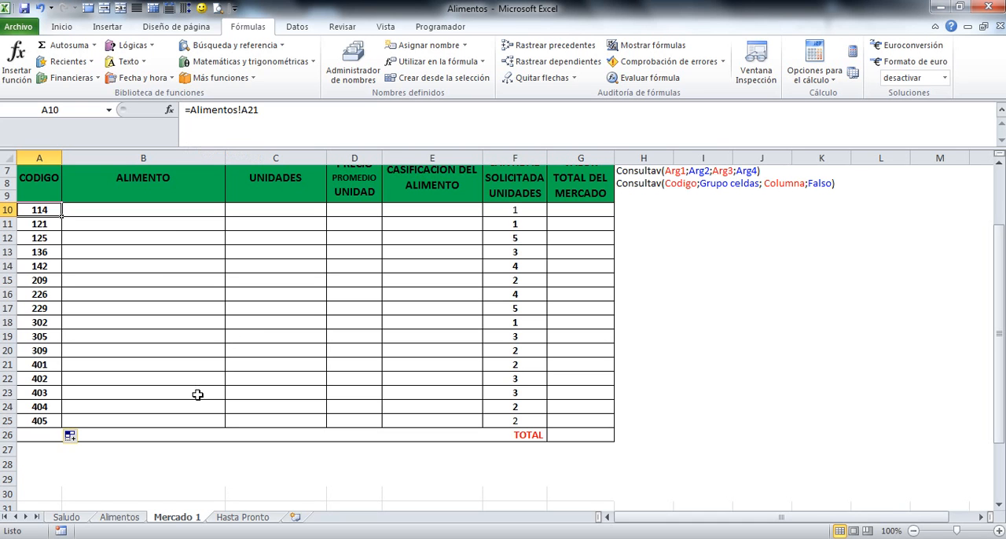
key("Delete")
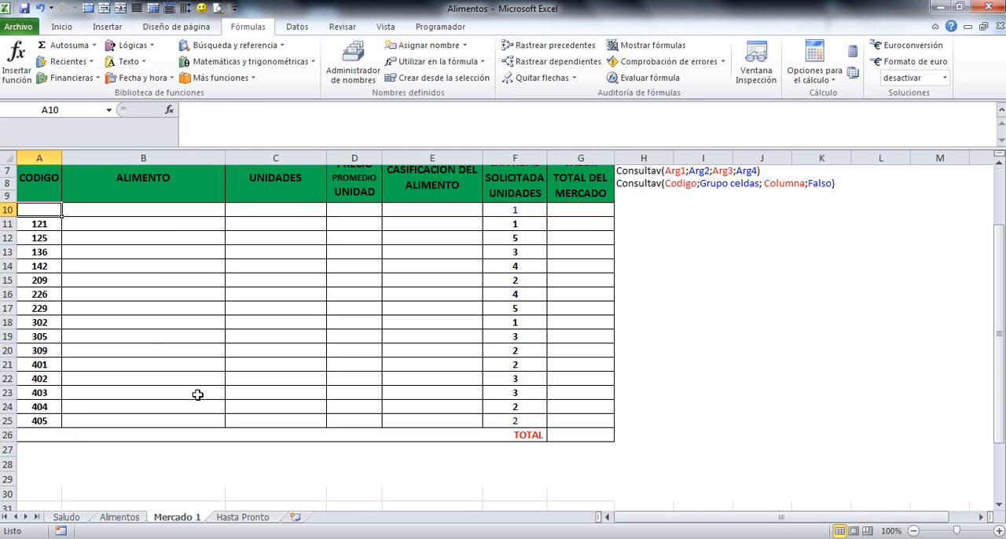
left_click(150, 360)
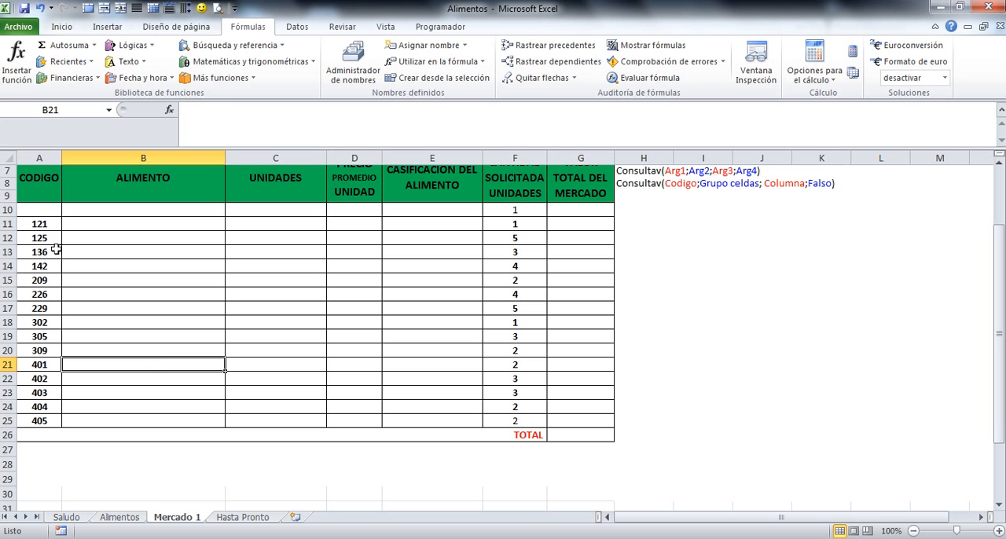
left_click(44, 211)
type("114")
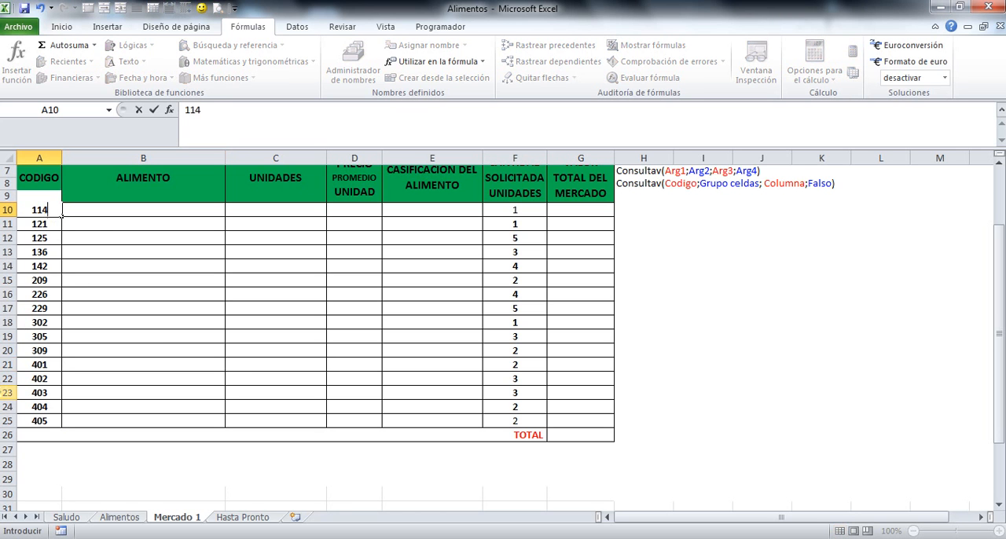
key("Return")
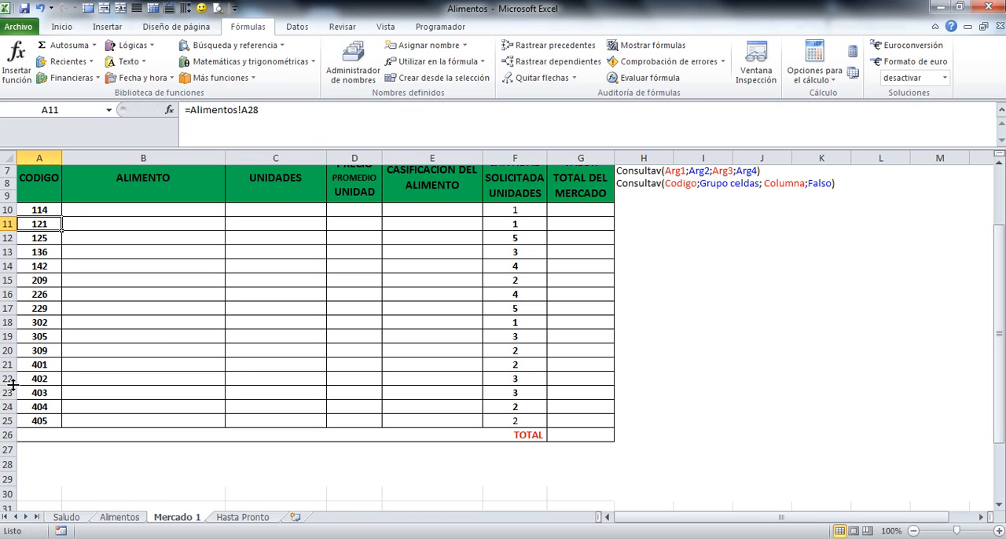
left_click(48, 209)
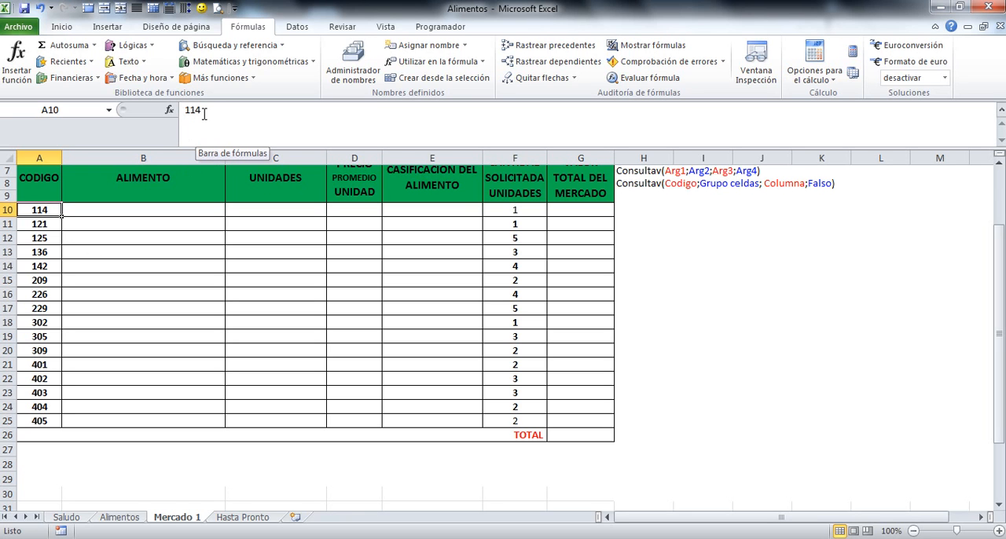
left_click(99, 266)
left_click(35, 267)
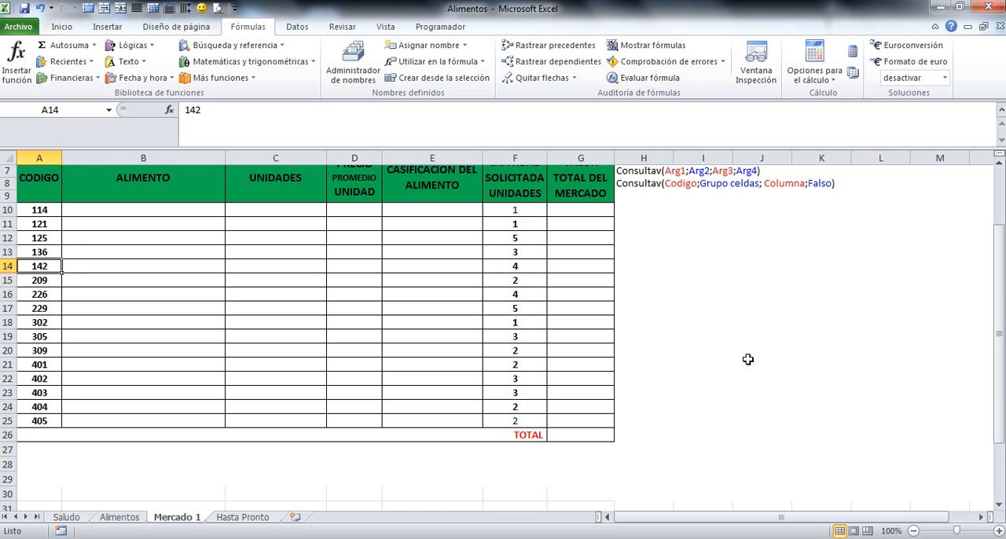
Enter the lookup formula =CONSULTAV(A10;grupoalimentos;2;FALSO) in cell B10 of the ALIMENTO column
scroll(747, 359, "up", 1)
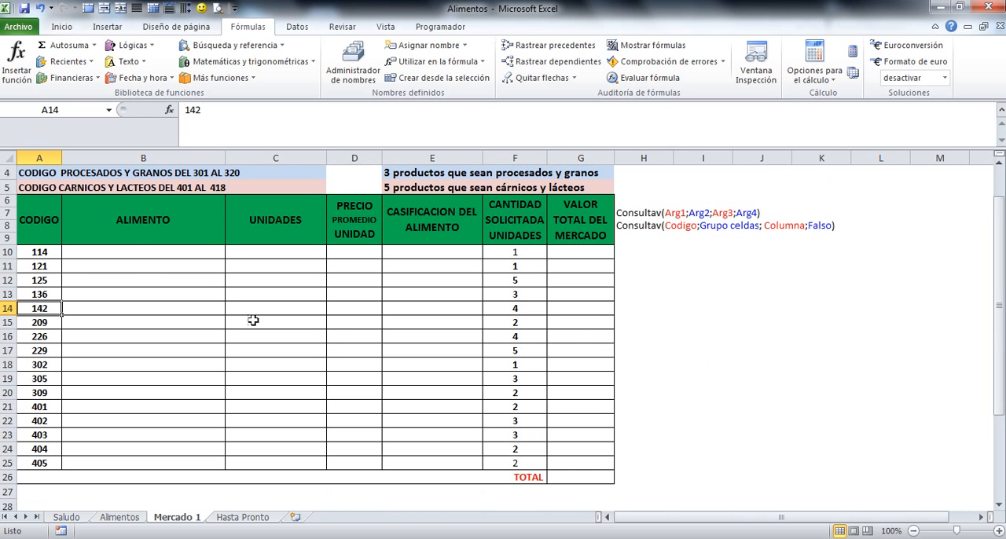
left_click(135, 250)
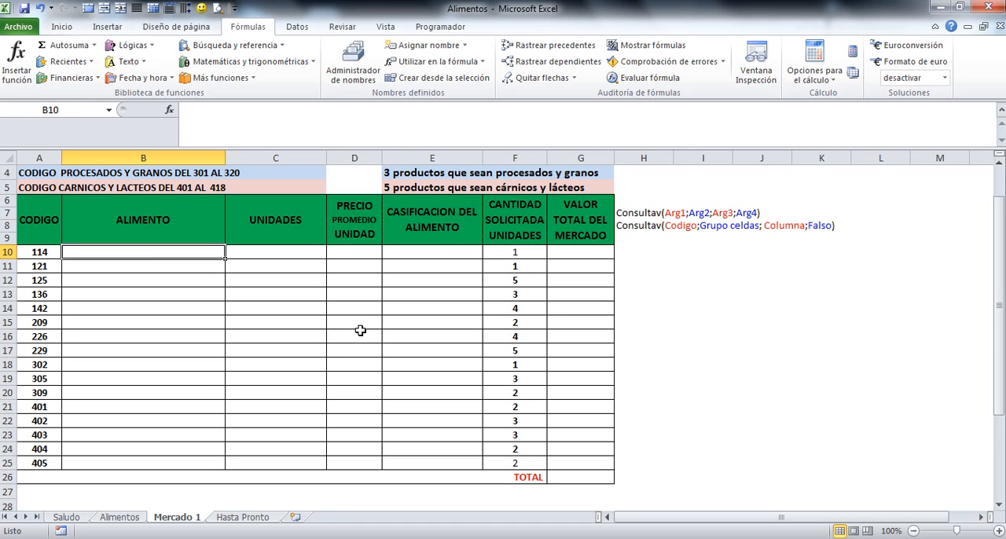
type("=")
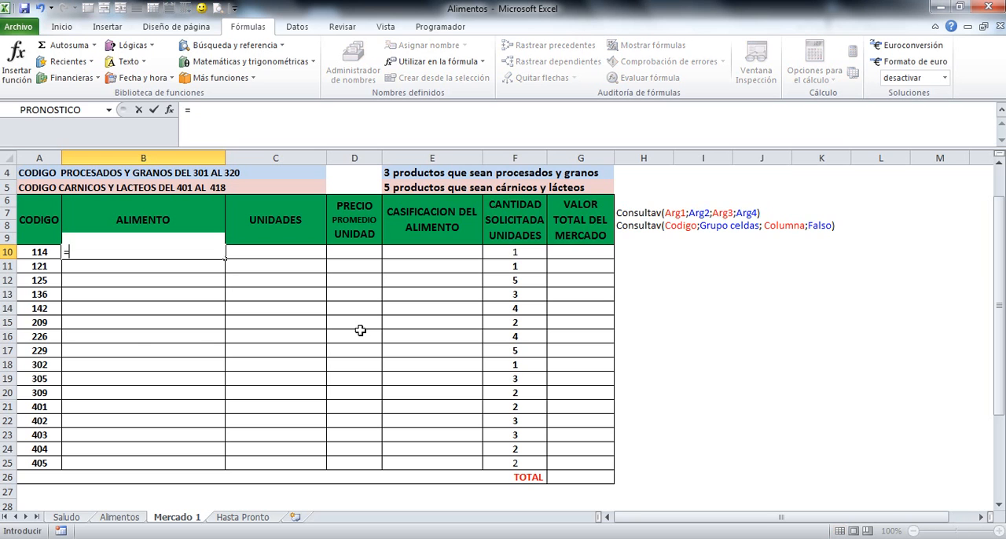
type("cons")
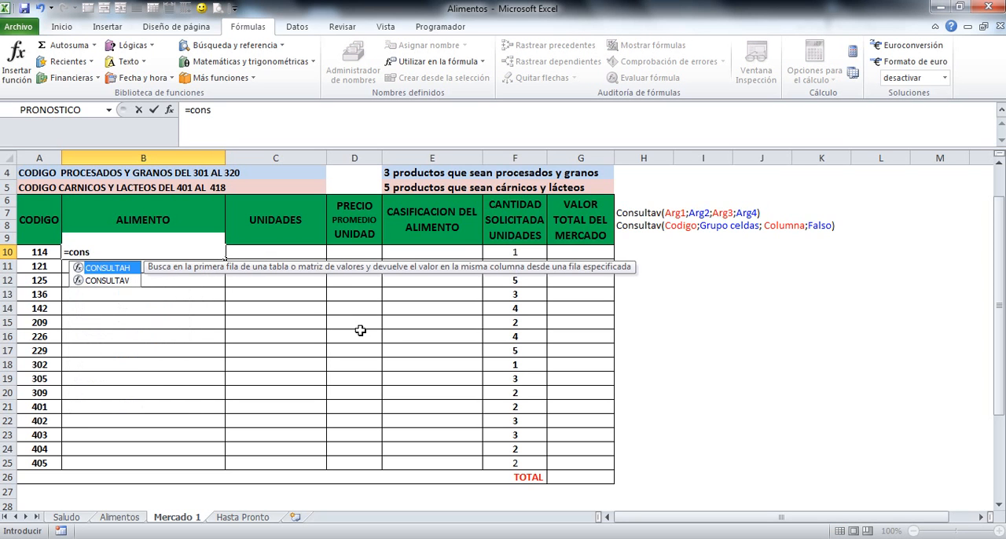
double_click(114, 280)
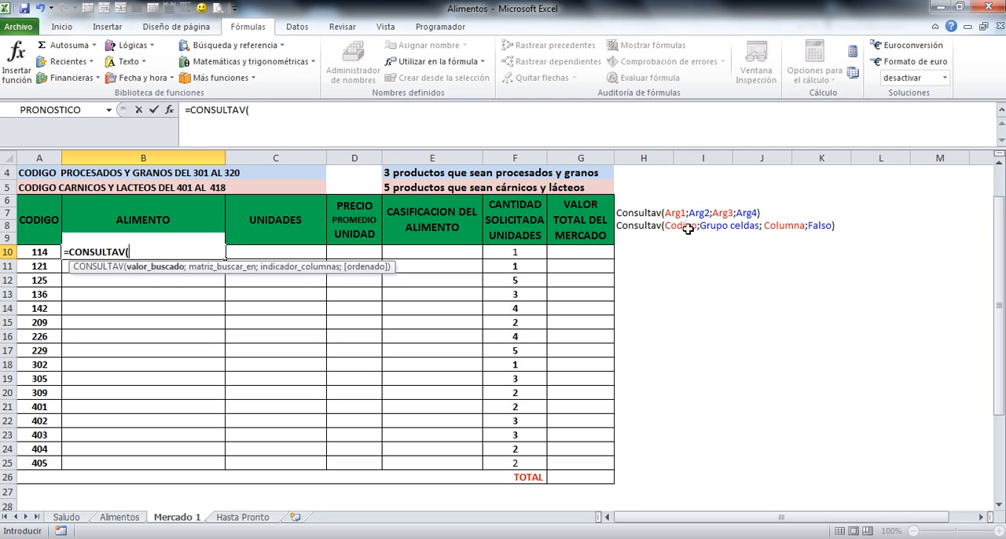
left_click(46, 251)
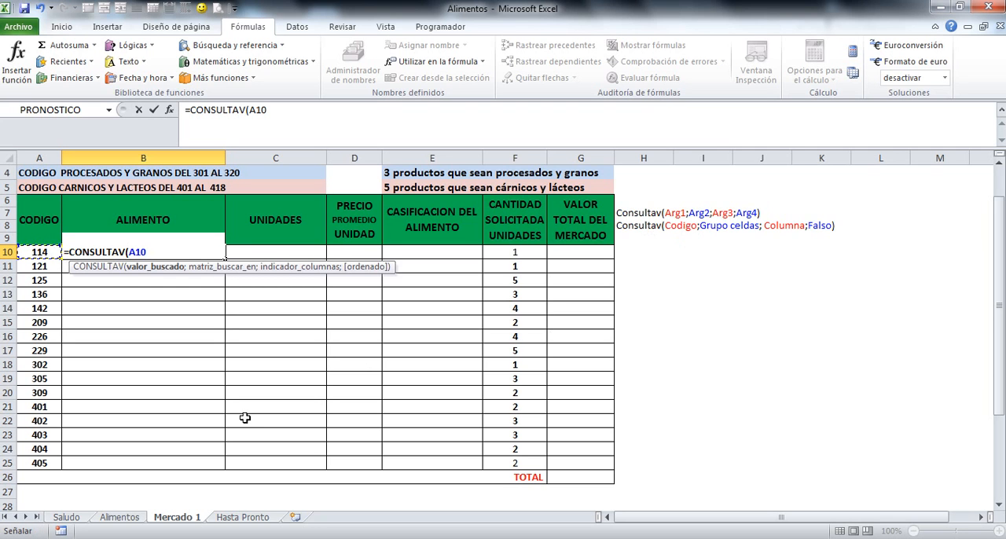
type(";")
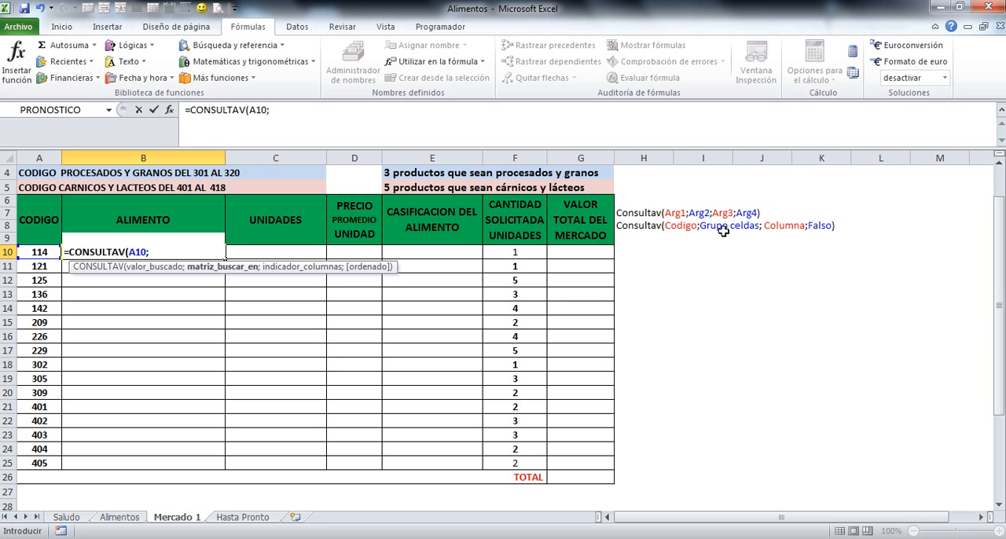
type("g")
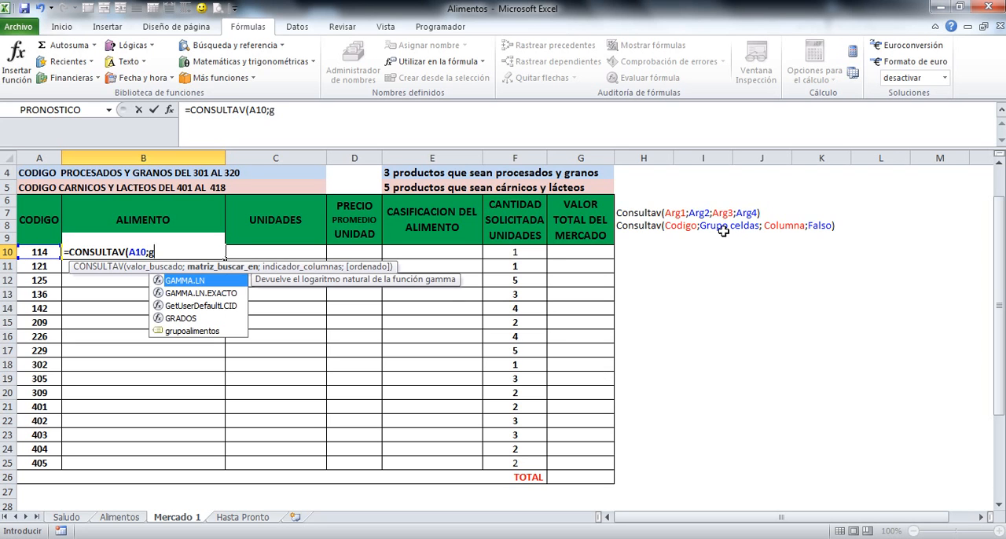
double_click(187, 331)
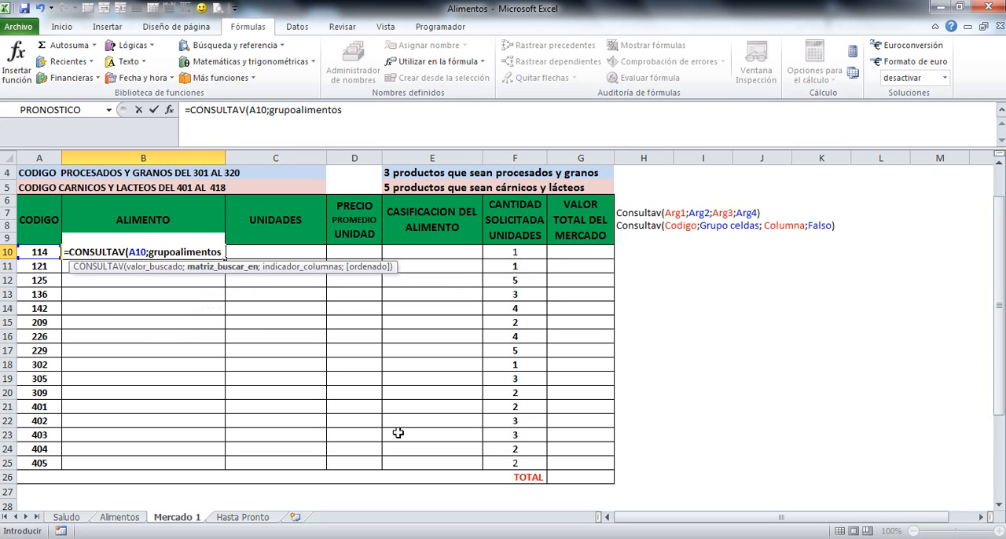
type(";")
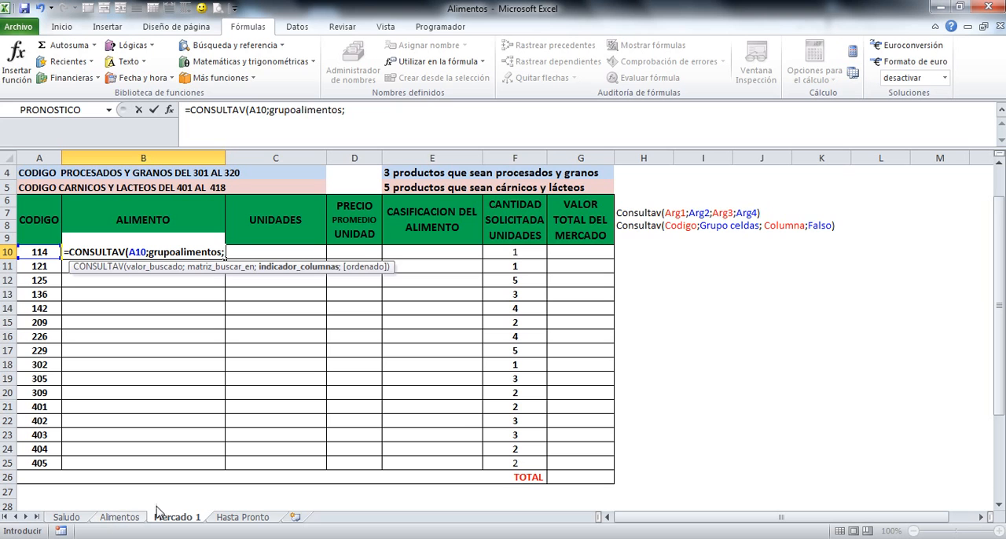
type("2")
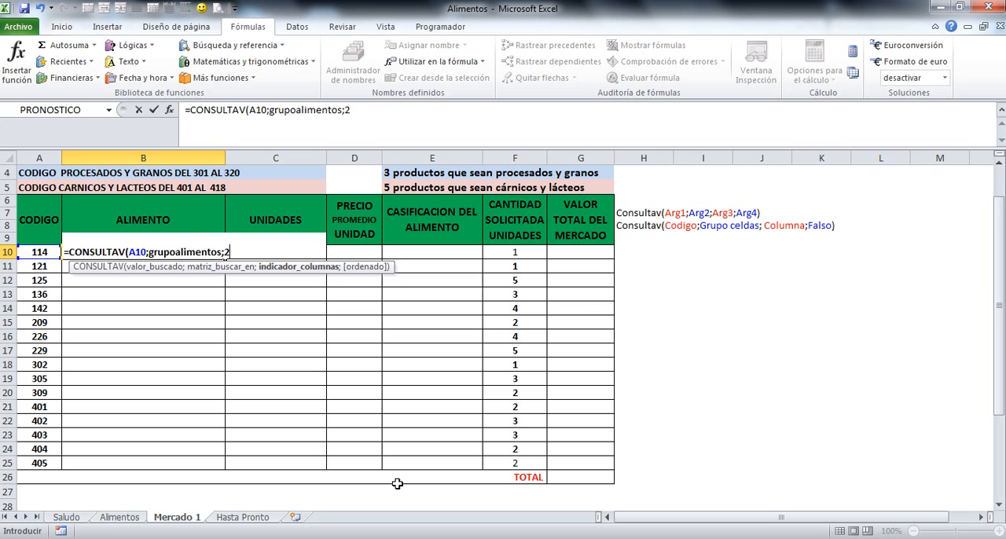
type(";")
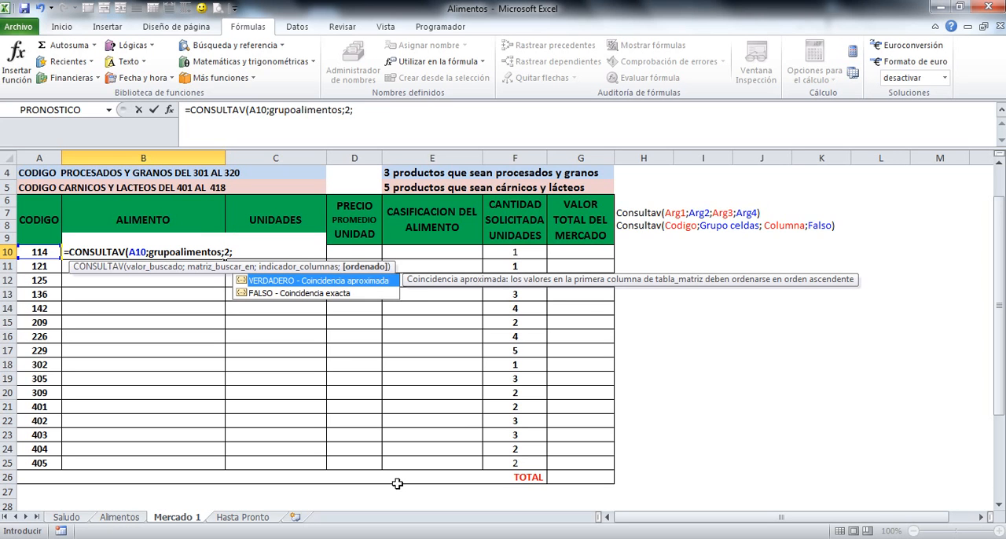
left_click(248, 295)
double_click(246, 297)
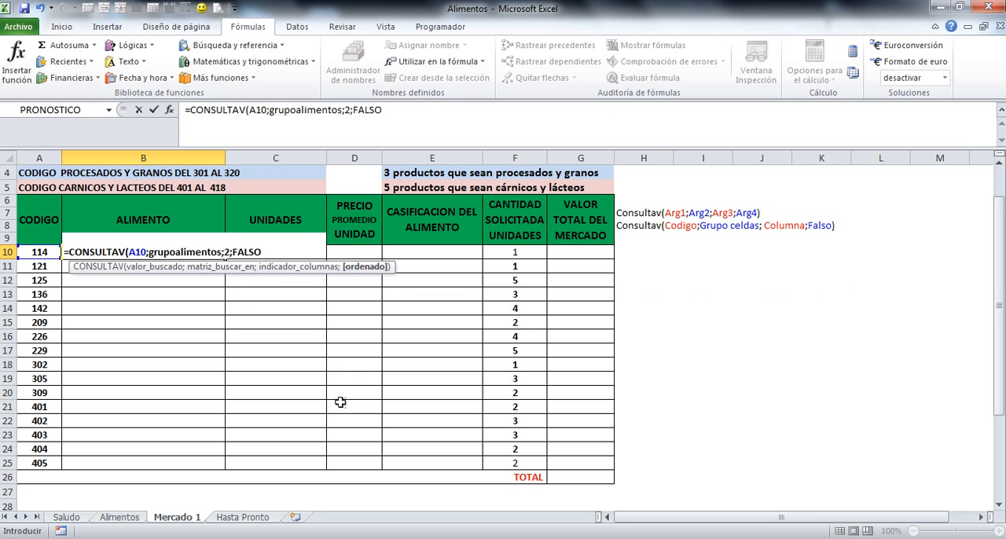
type(")")
key("Return")
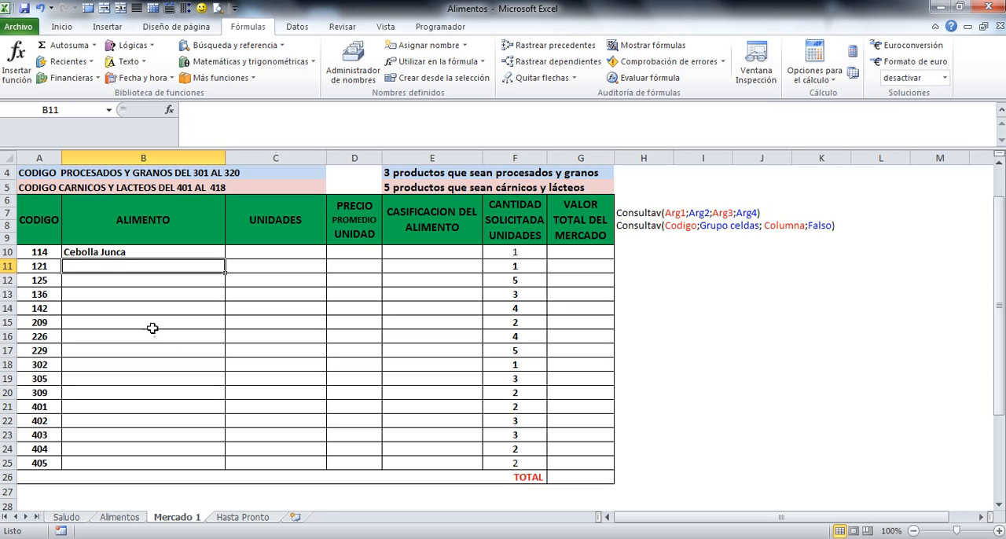
Copy the CONSULTAV formula from cell B10 and paste it into cell C10 of the UNIDADES column
left_click(118, 252)
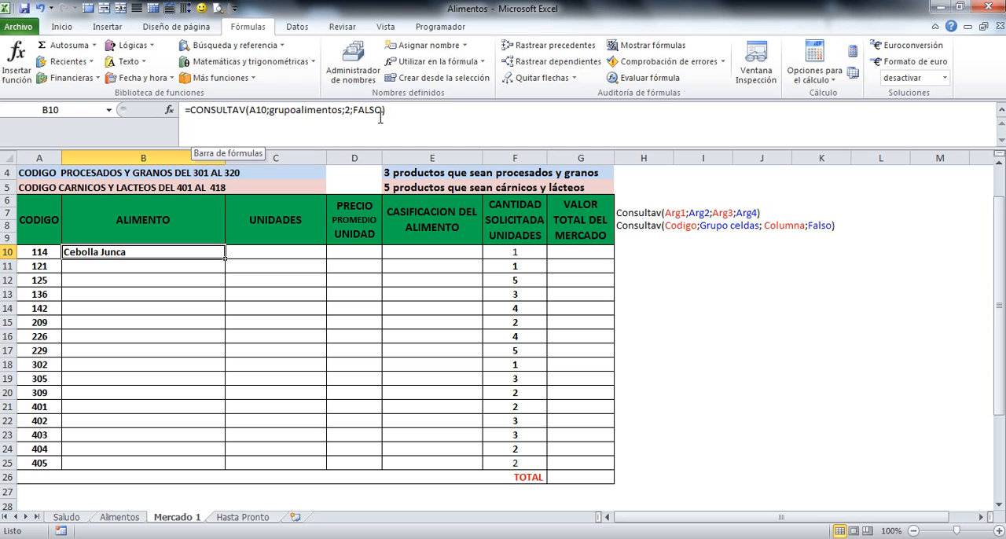
left_click(62, 28)
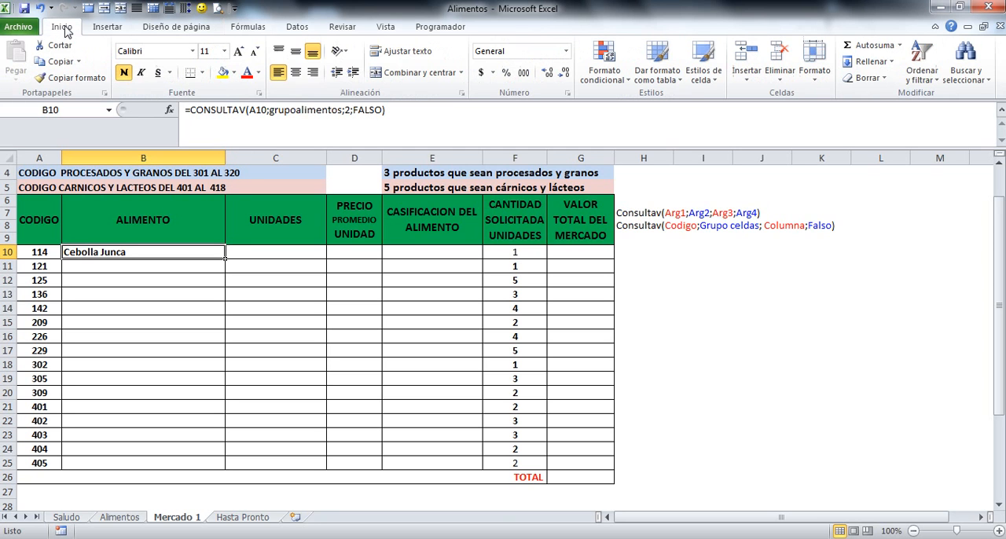
left_click(55, 62)
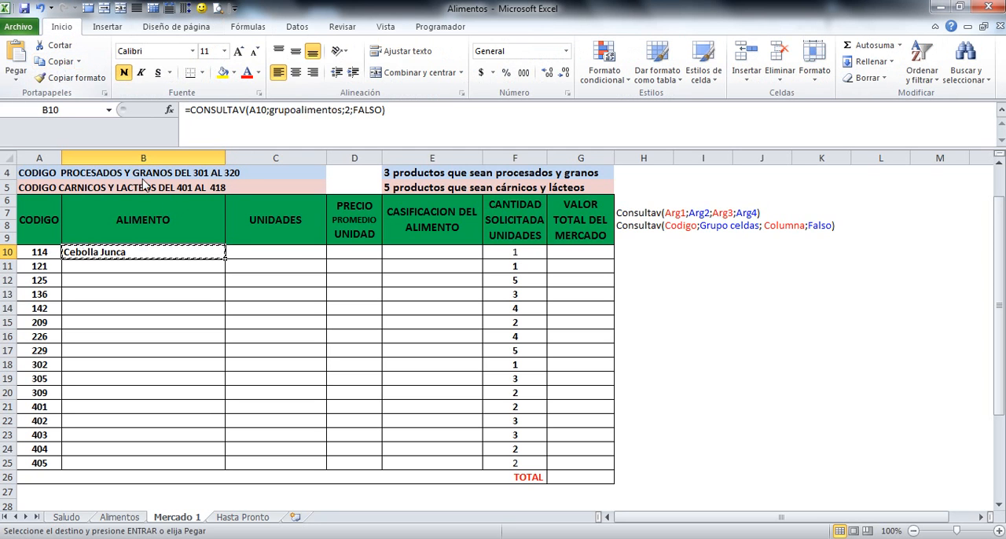
left_click(288, 250)
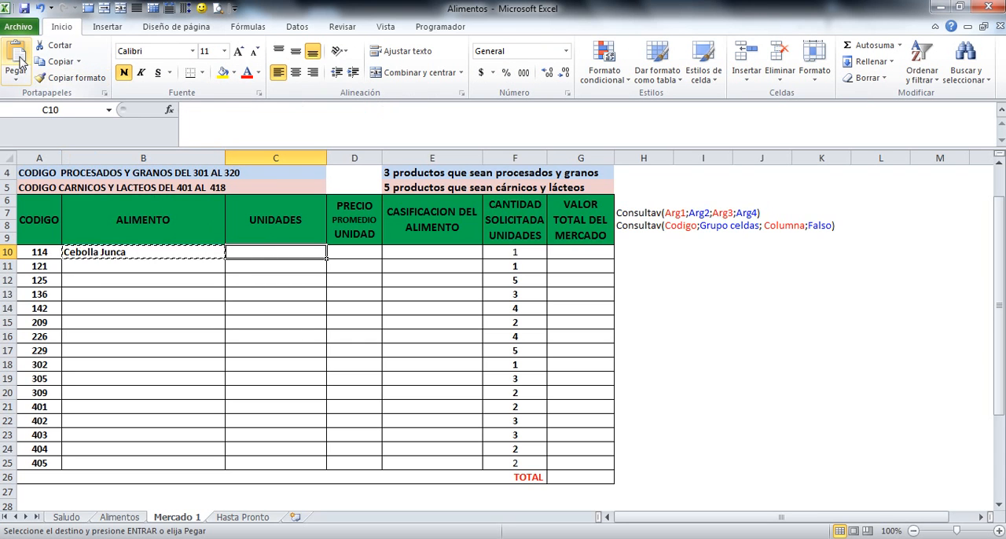
left_click(17, 56)
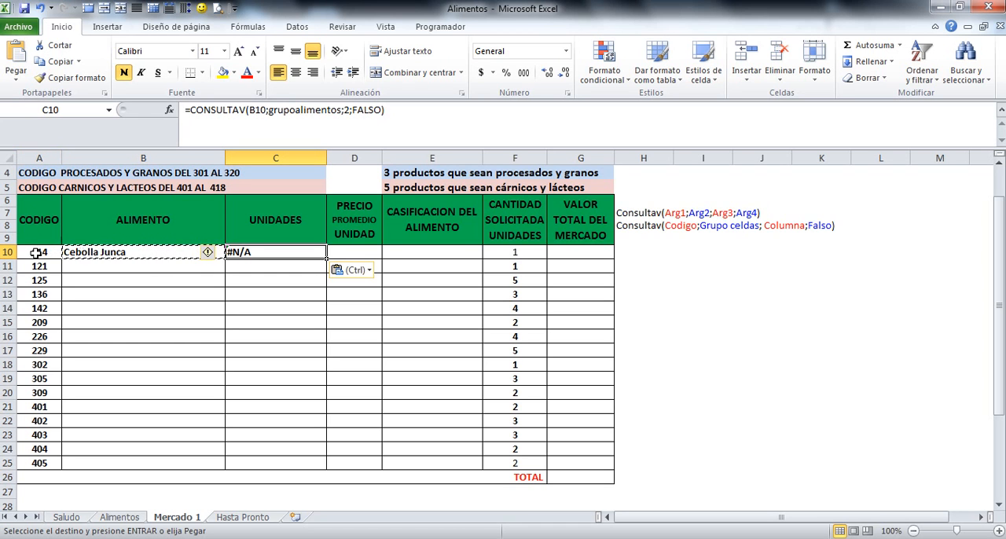
Edit the lookup formula in cell C10 of the UNIDADES column to =CONSULTAV(A10;grupoalimentos;3;FALSO)
left_click(251, 110)
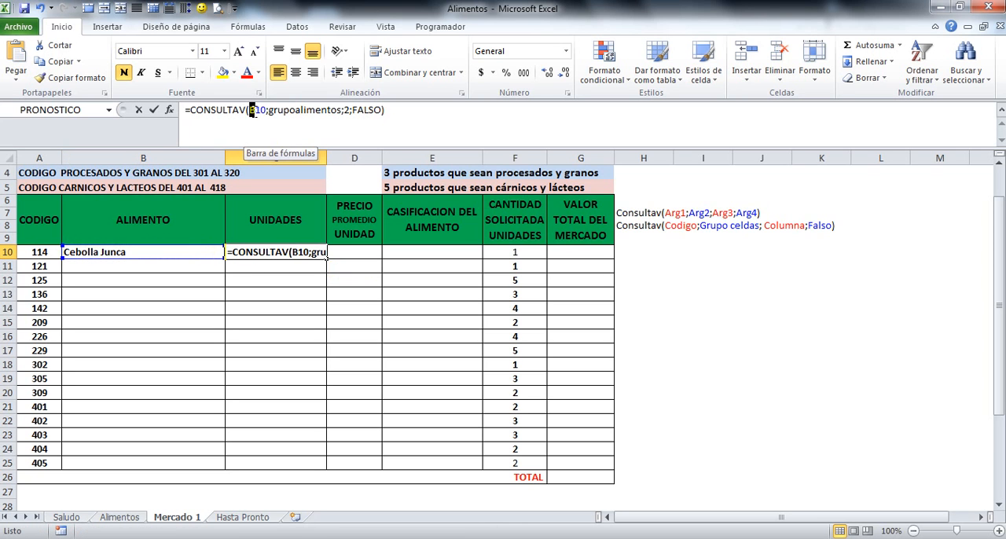
type("a")
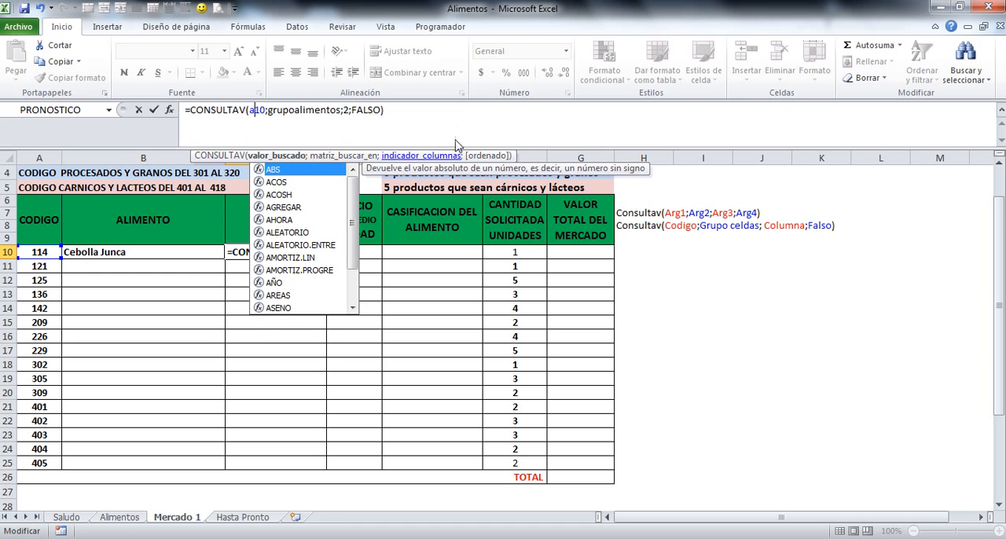
left_click(346, 110)
double_click(346, 110)
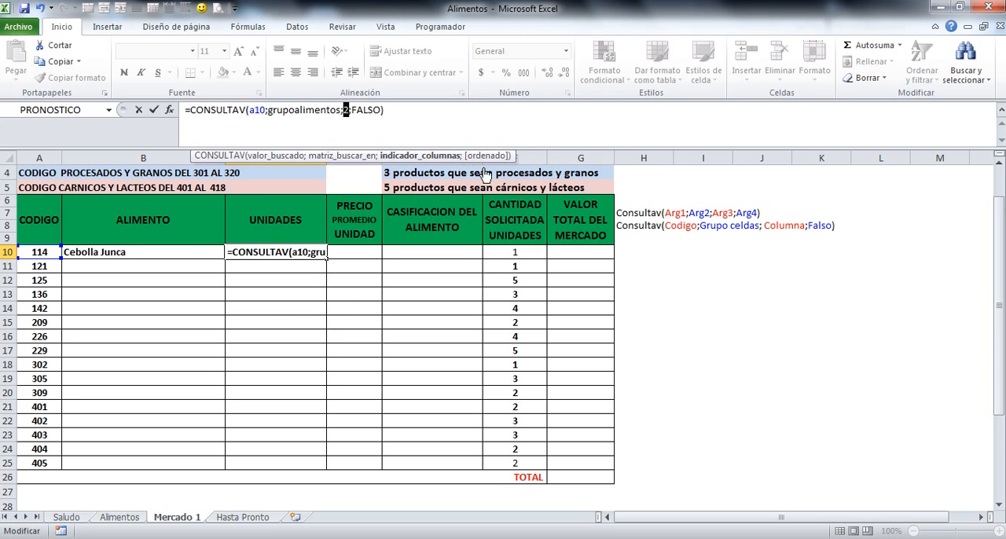
type("3")
key("Return")
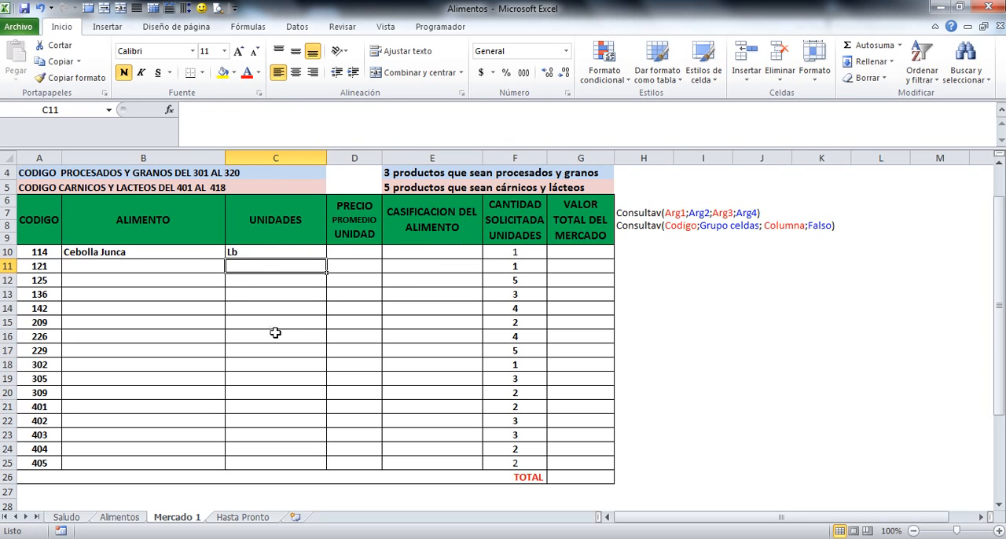
Copy the CONSULTAV formula from cell C10 and paste it into cell D10 of the PRECIO PROMEDIO UNIDAD column
left_click(234, 253)
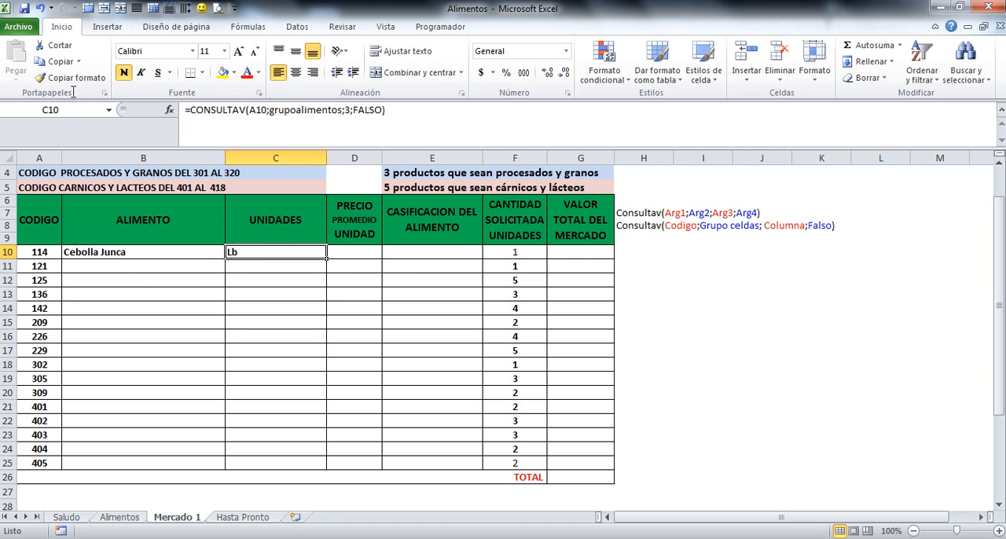
left_click(56, 62)
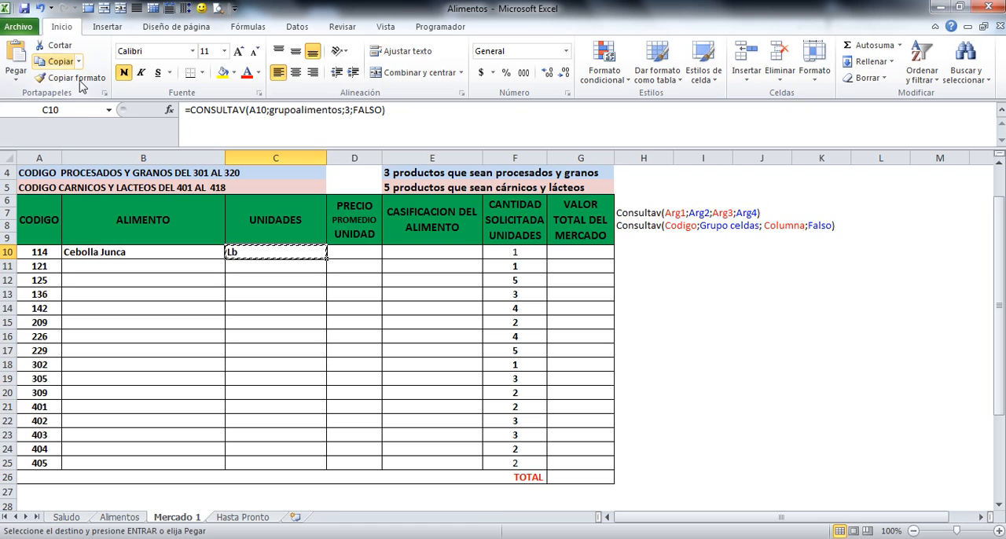
left_click(358, 251)
key("Return")
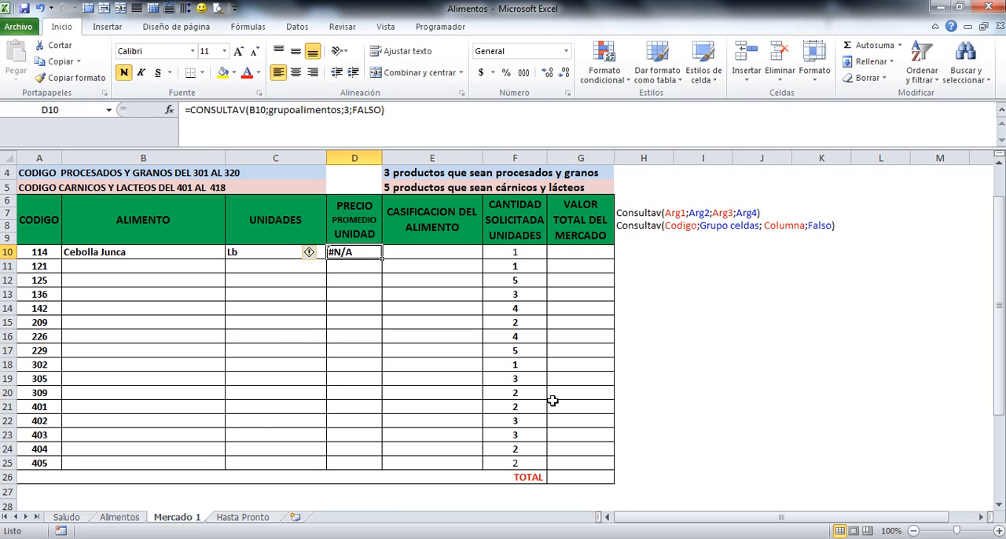
Edit the lookup formula in cell D10 to =CONSULTAV(A10;grupoalimentos;6;FALSO)
left_click(250, 109)
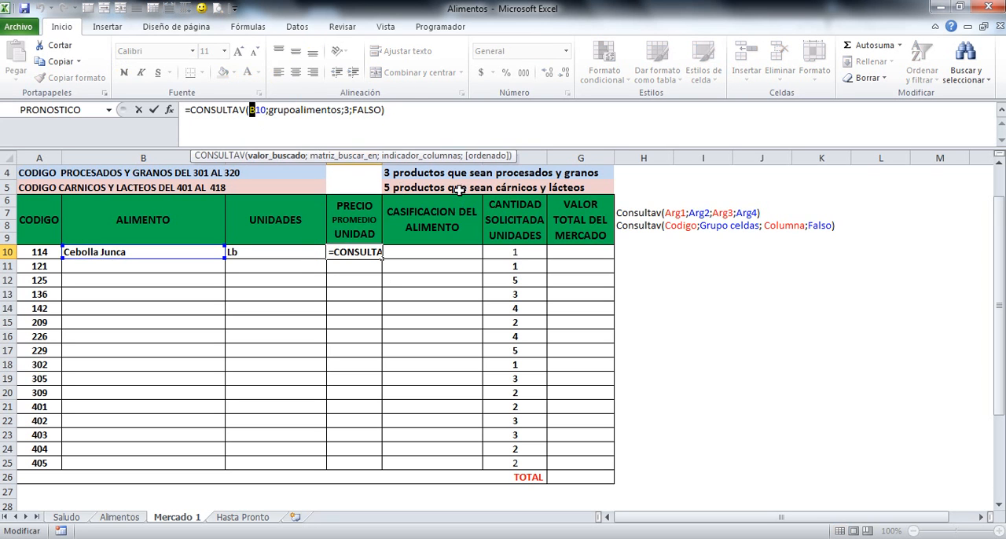
type("a")
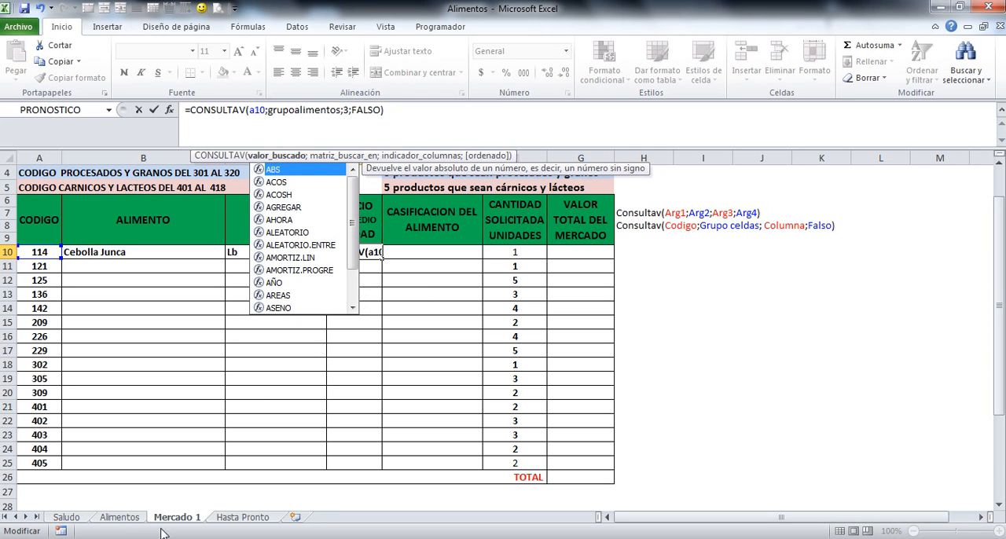
left_click(343, 110)
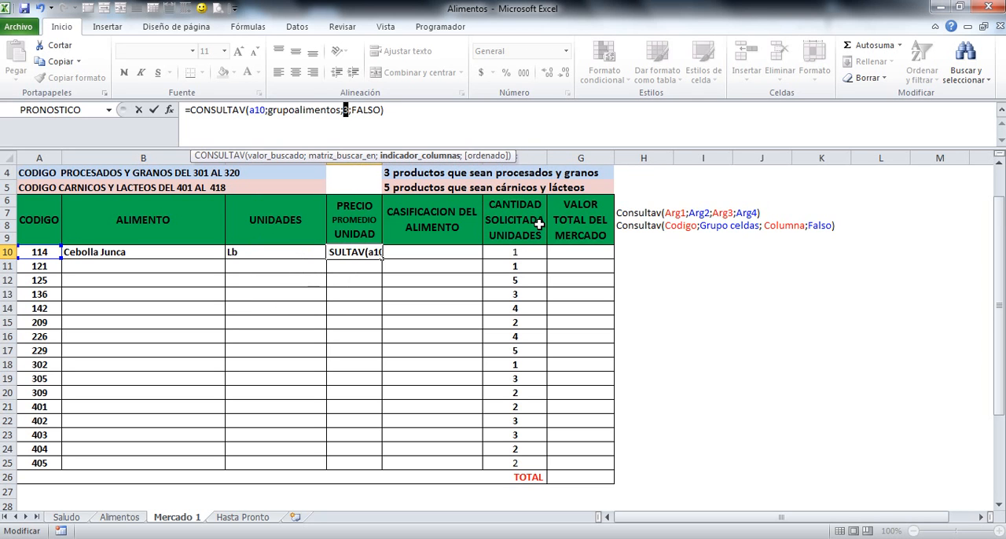
type("3")
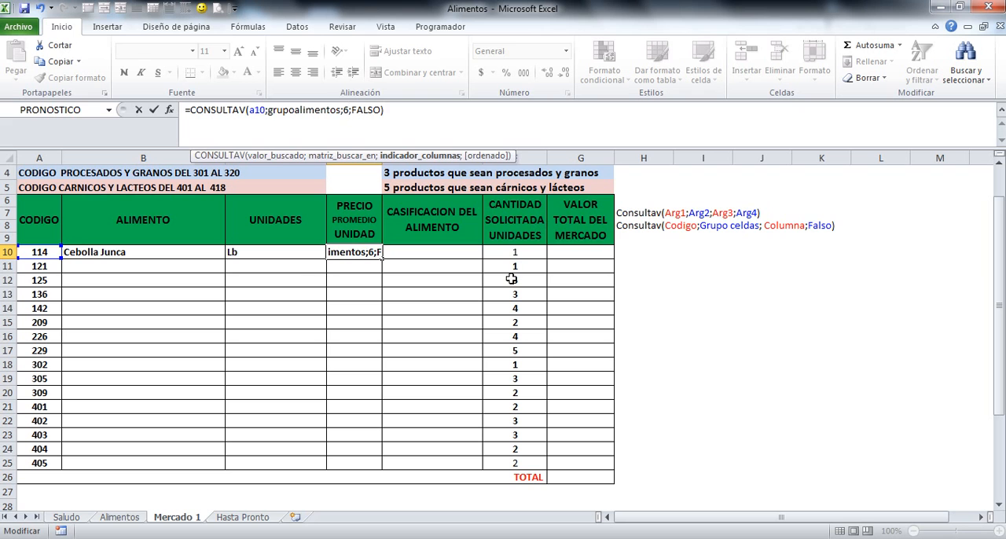
key("Return")
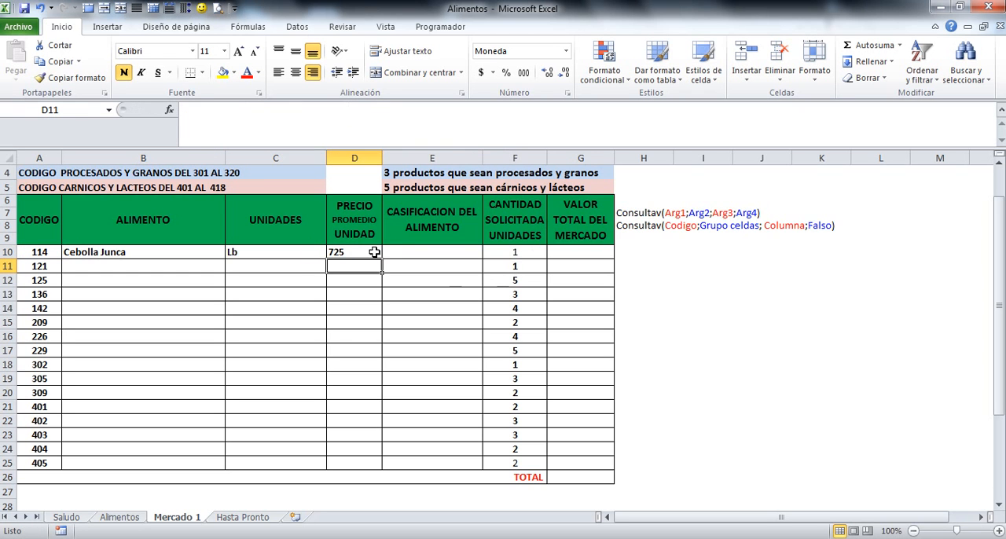
Apply the Contabilidad currency format to the price in cell D10 and widen column D slightly
left_click(353, 253)
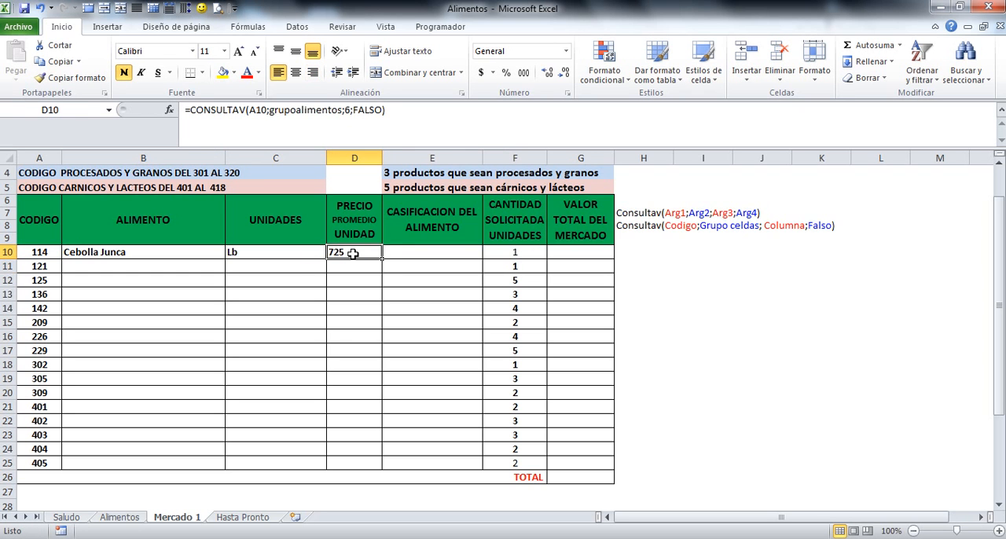
left_click(480, 75)
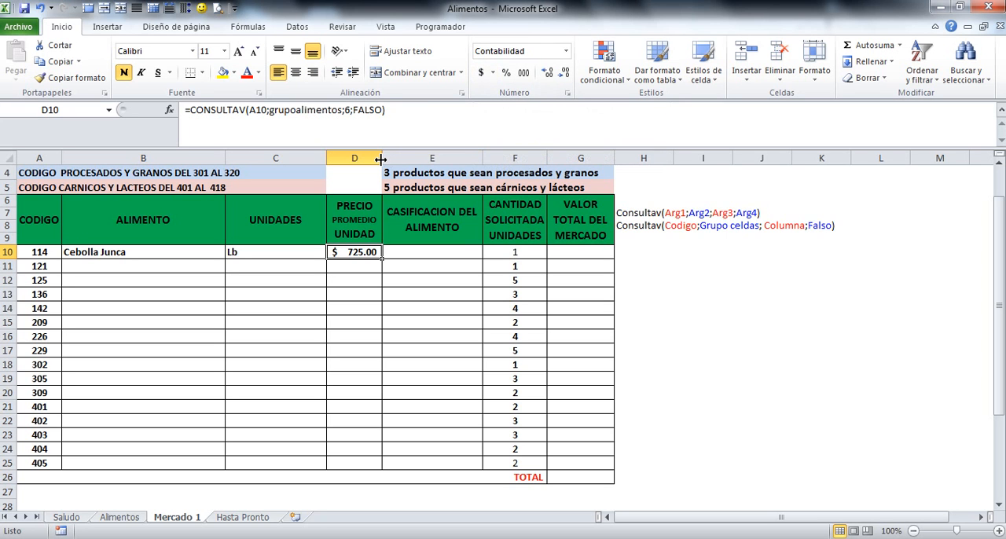
left_click_drag(380, 159, 395, 159)
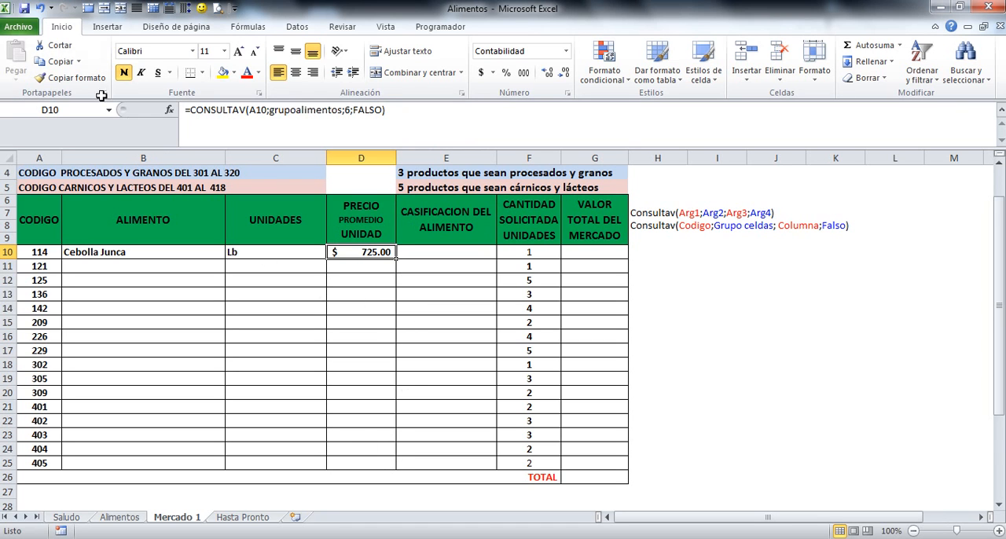
Copy the CONSULTAV formula from cell D10 and paste it into cell E10 of the CASIFICACION DEL ALIMENTO column
left_click(56, 62)
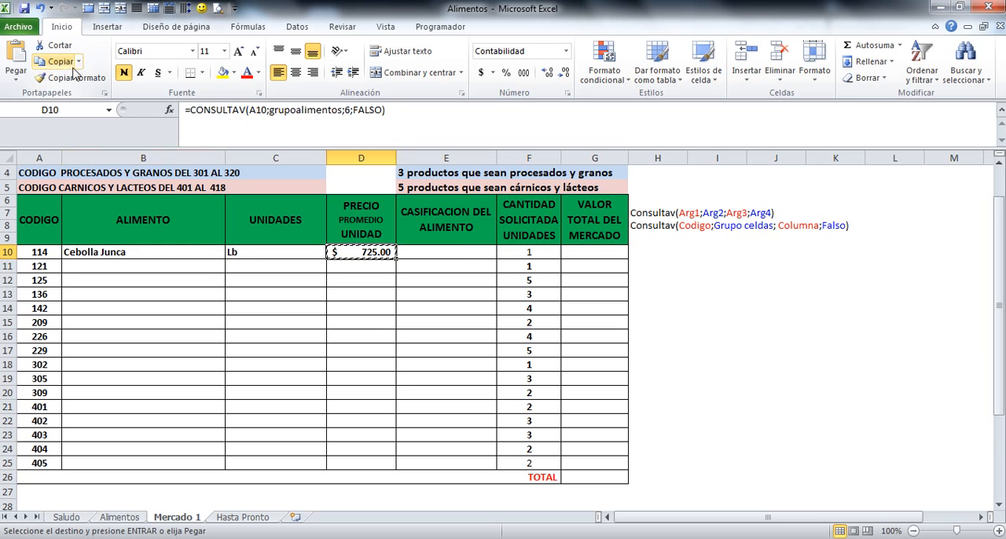
left_click(445, 242)
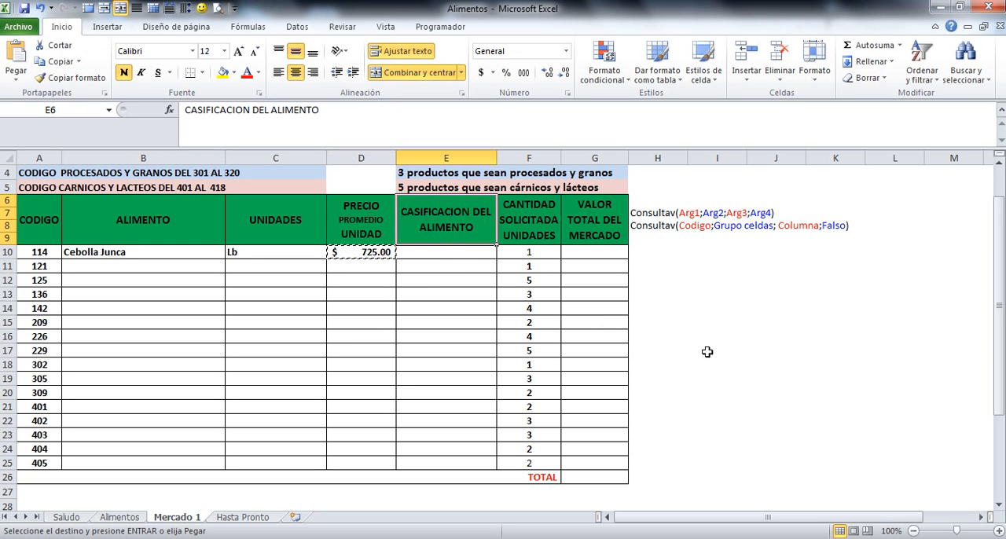
left_click(422, 252)
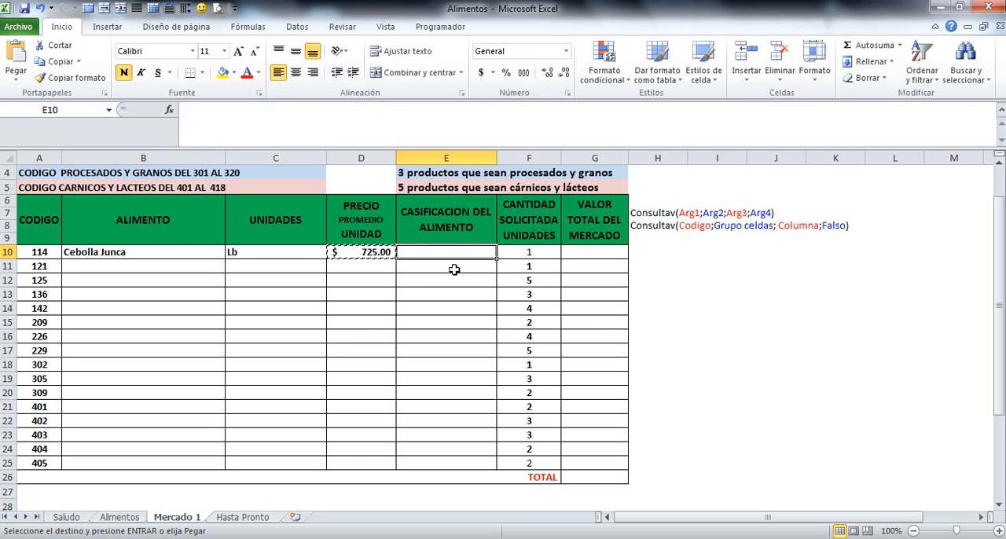
key("Return")
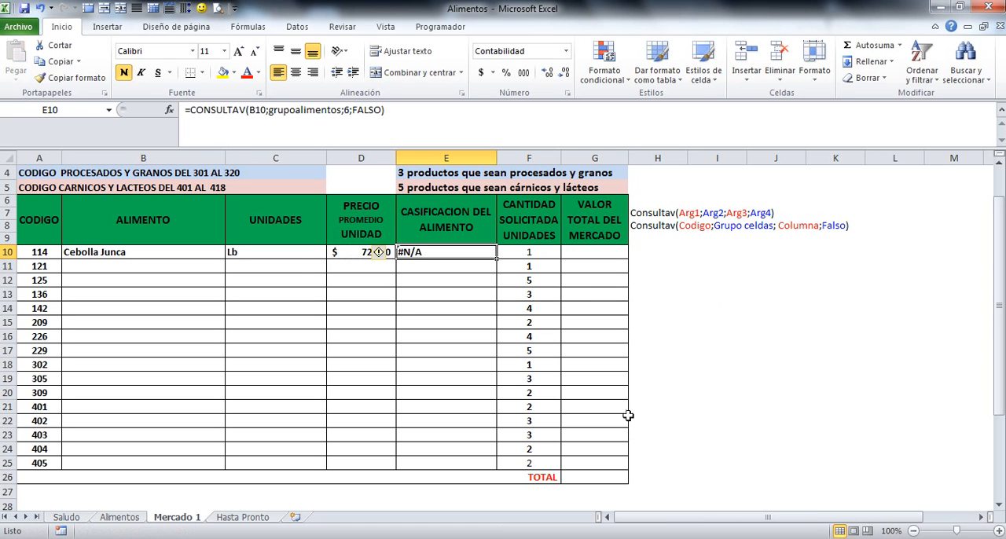
Edit the lookup formula in cell E10 to use code A10 and column 7 of grupoalimentos, and widen column E to fit its text
left_click(249, 110)
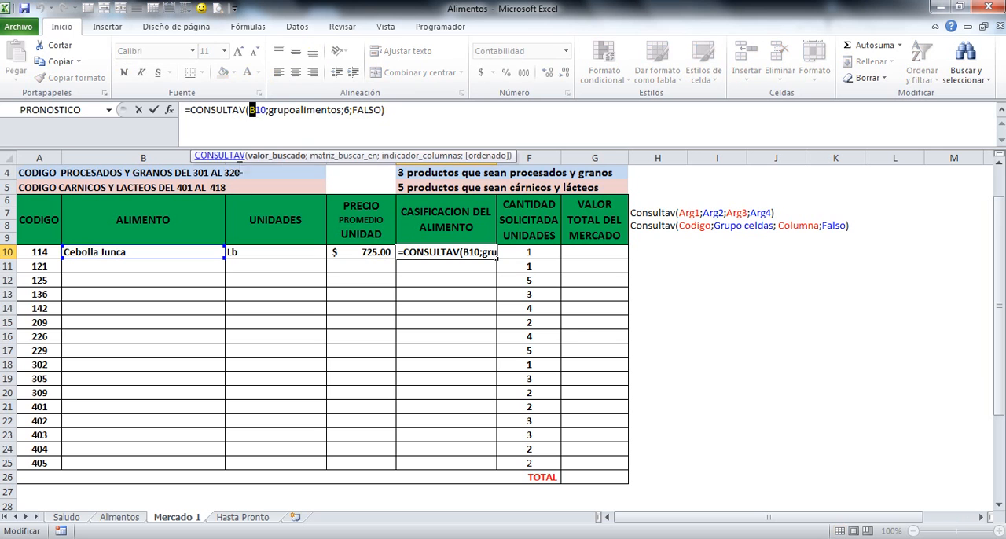
type("a")
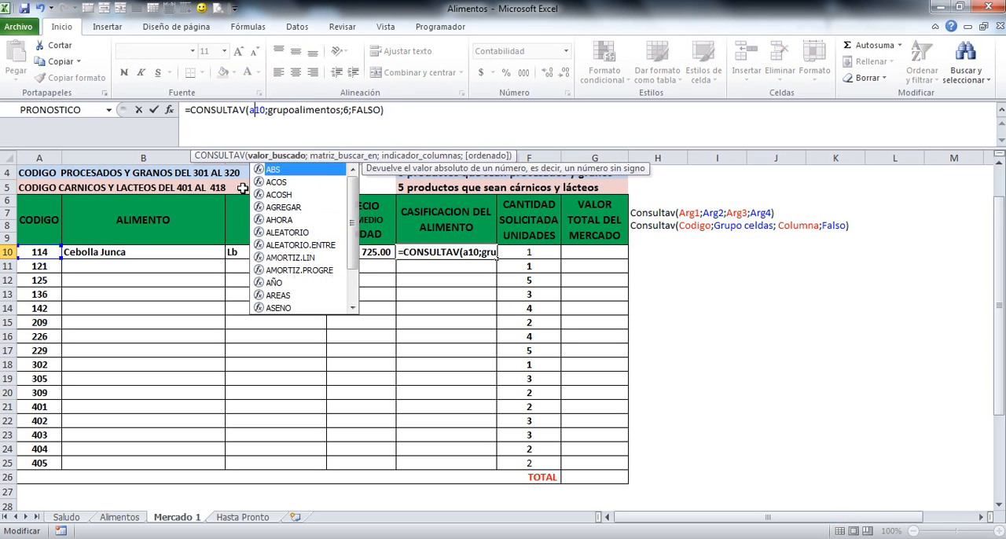
left_click(344, 110)
double_click(346, 110)
type("7")
key("Return")
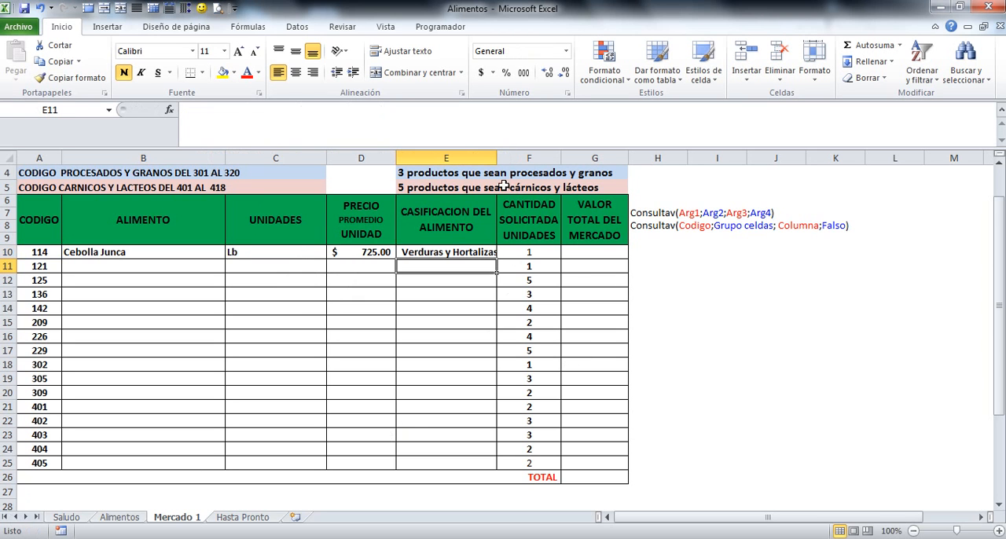
left_click_drag(496, 158, 506, 158)
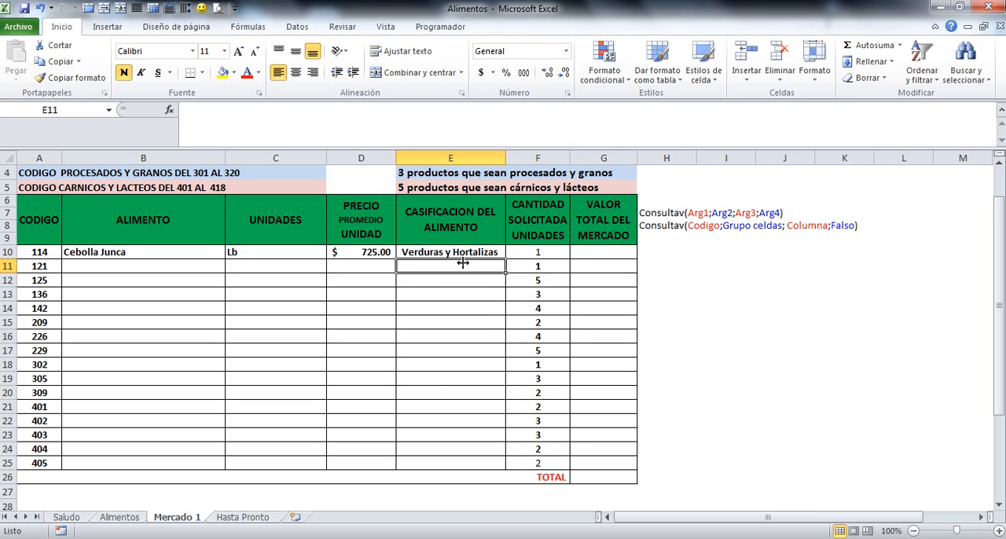
Fill the lookup formulas in B10:E10 down to row 25 of the Mercado 1 table
left_click(90, 253)
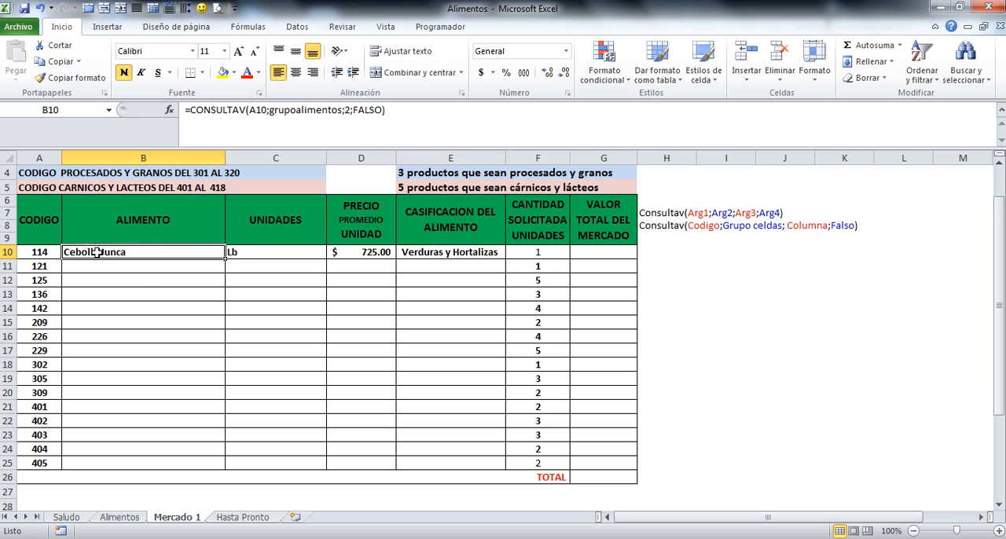
left_click_drag(186, 248, 499, 473)
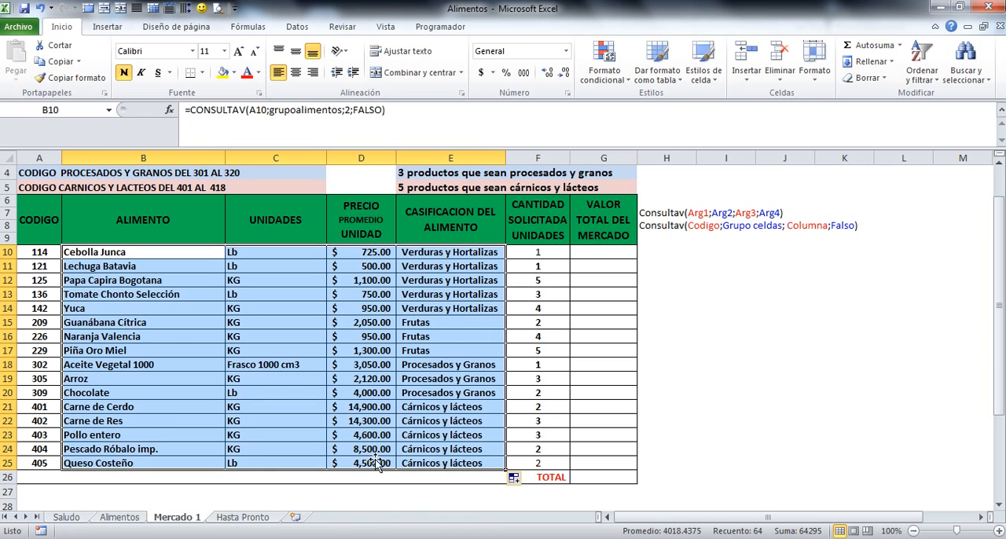
scroll(431, 442, "up", 1)
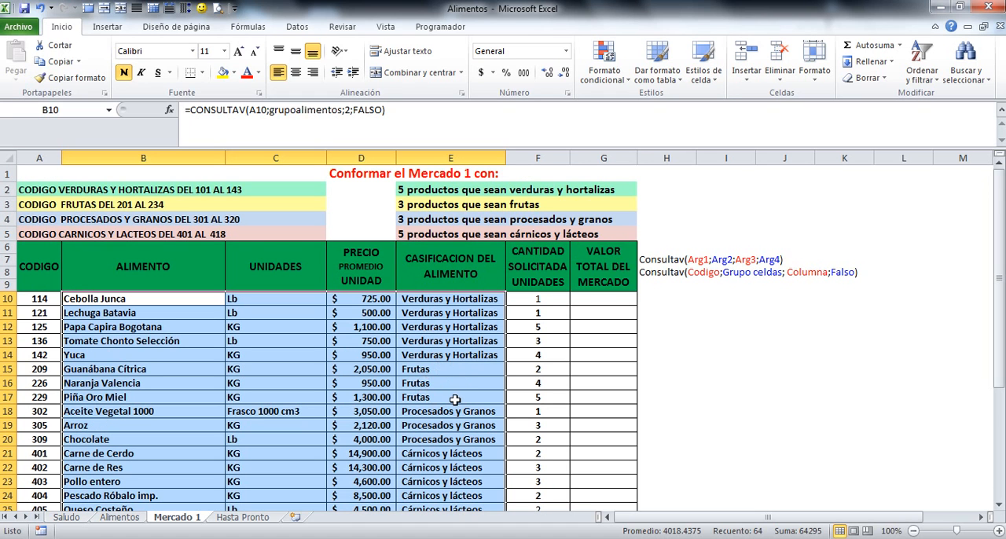
scroll(444, 433, "down", 1)
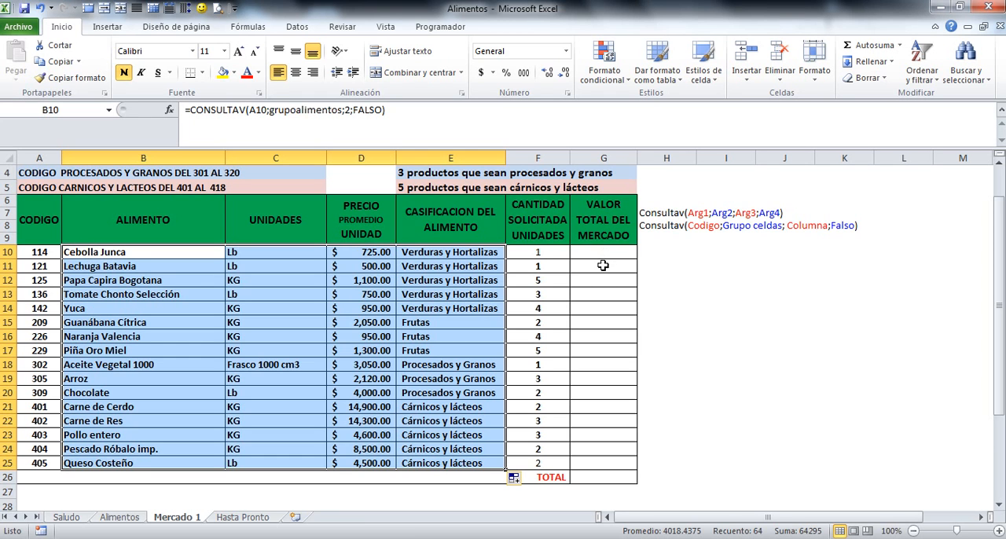
left_click(597, 476)
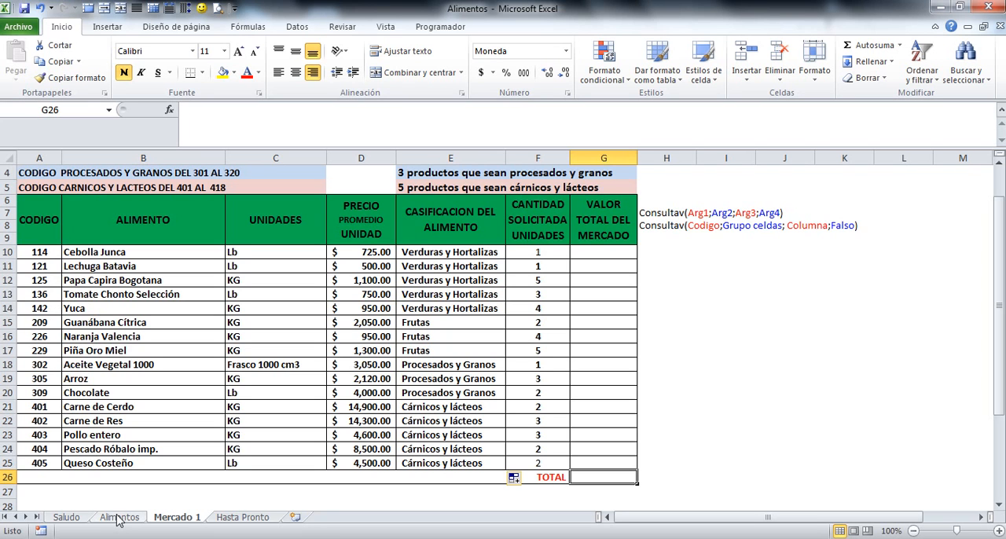
Test the lookups by entering code 405 in cell A10, and undo the change
left_click(35, 255)
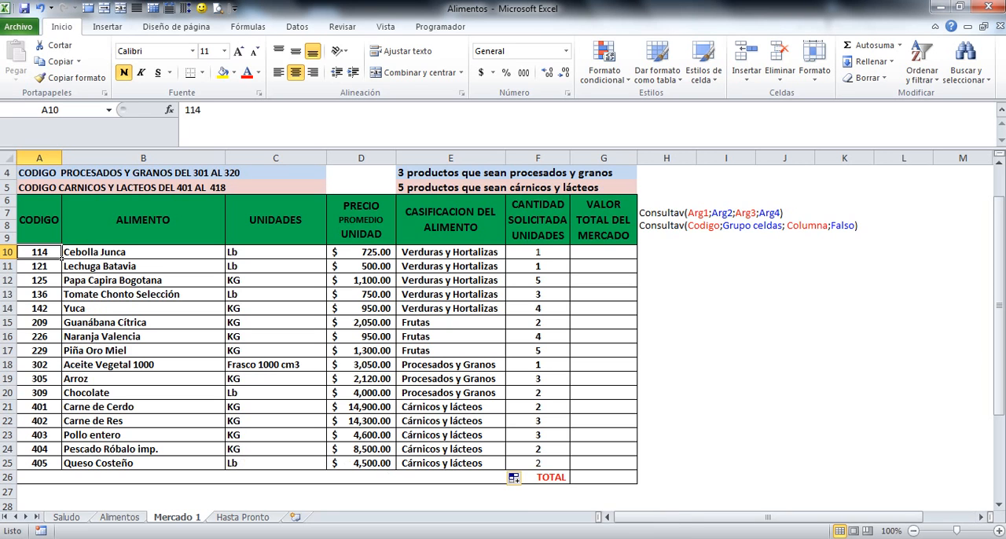
type("405")
key("Return")
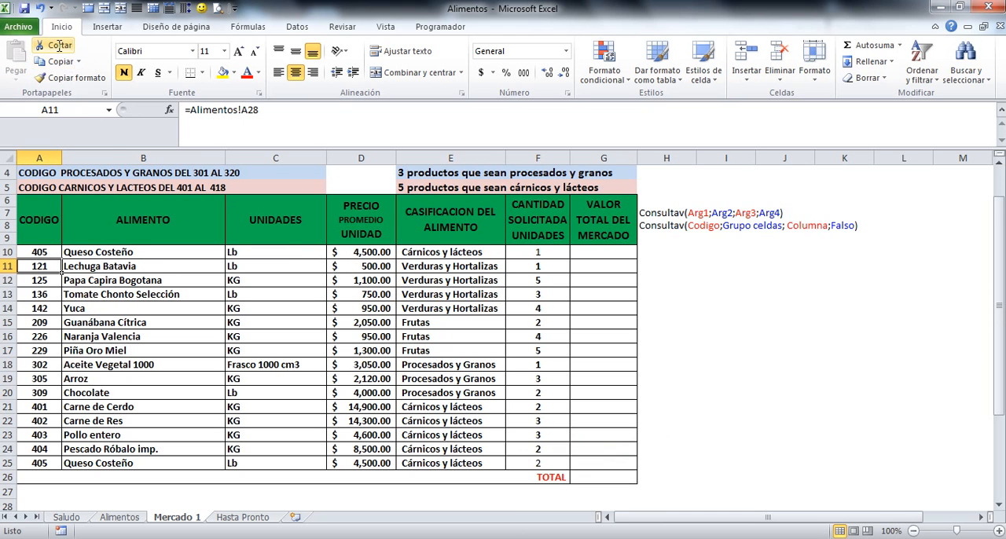
left_click(39, 8)
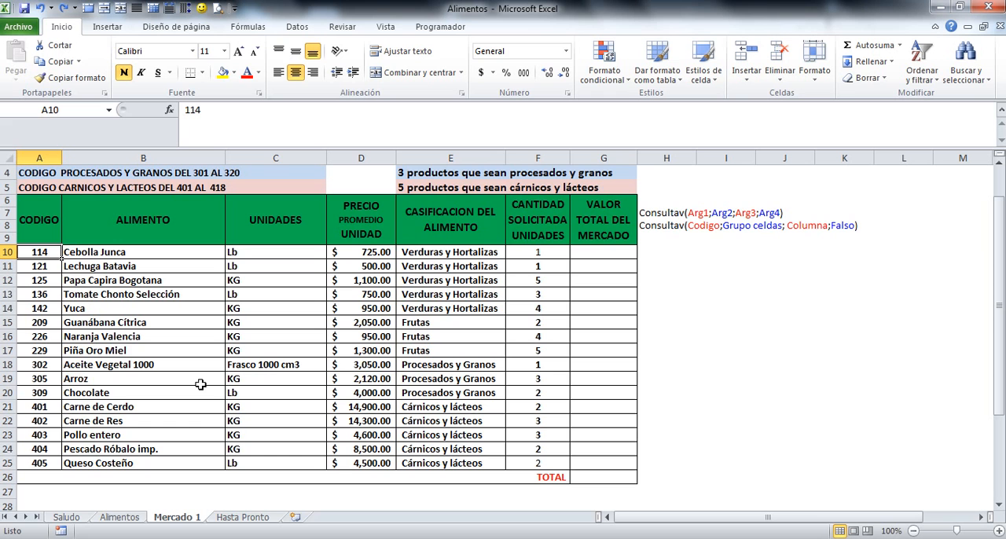
Open the Hasta Pronto sheet
left_click(254, 521)
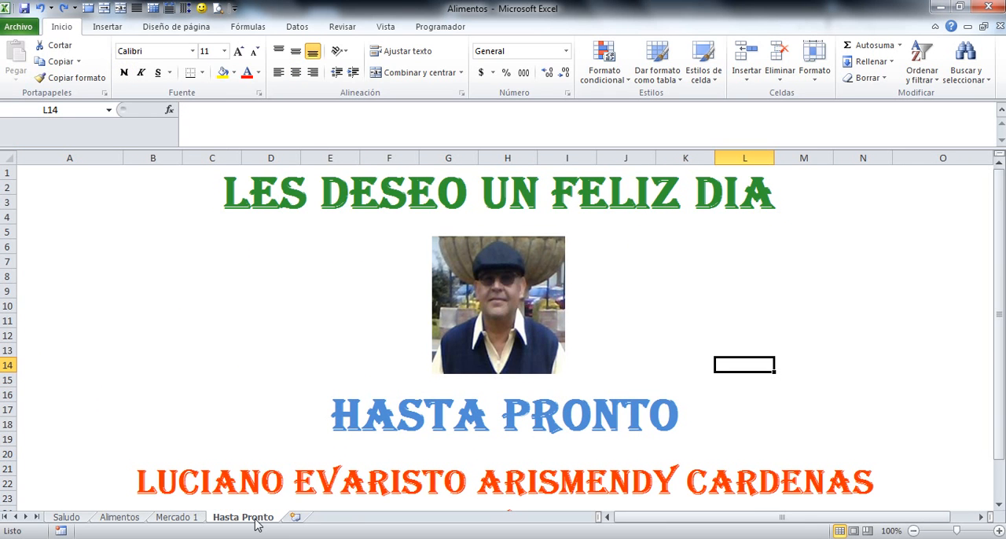